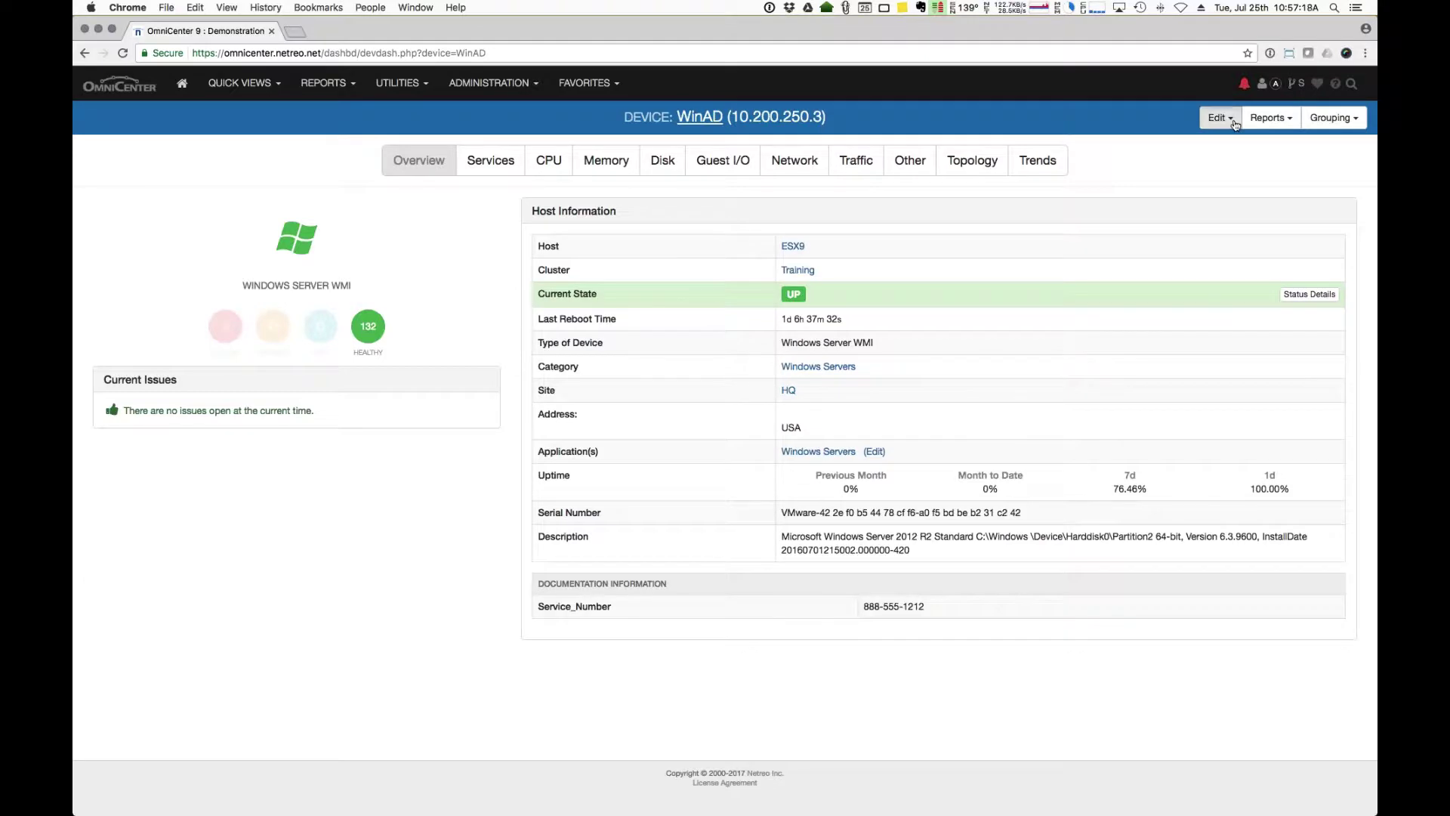
Step: Open the alerting options of the WinAD device and start adding a command to its active service checks
{"action": "left_click", "coordinate": [1218, 117]}
{"action": "left_click", "coordinate": [1197, 194]}
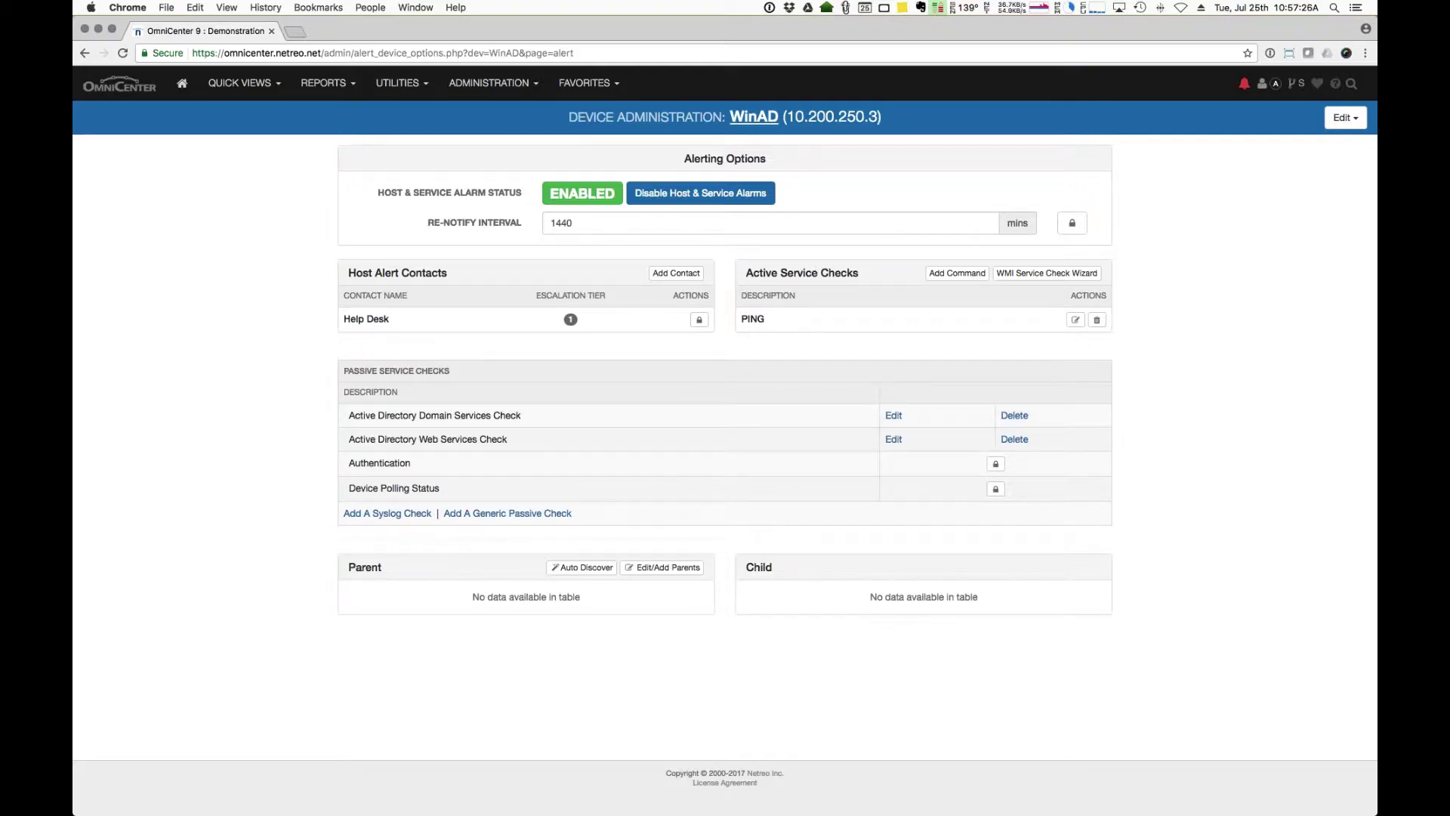
{"action": "left_click_drag", "start_coordinate": [345, 416], "coordinate": [568, 415]}
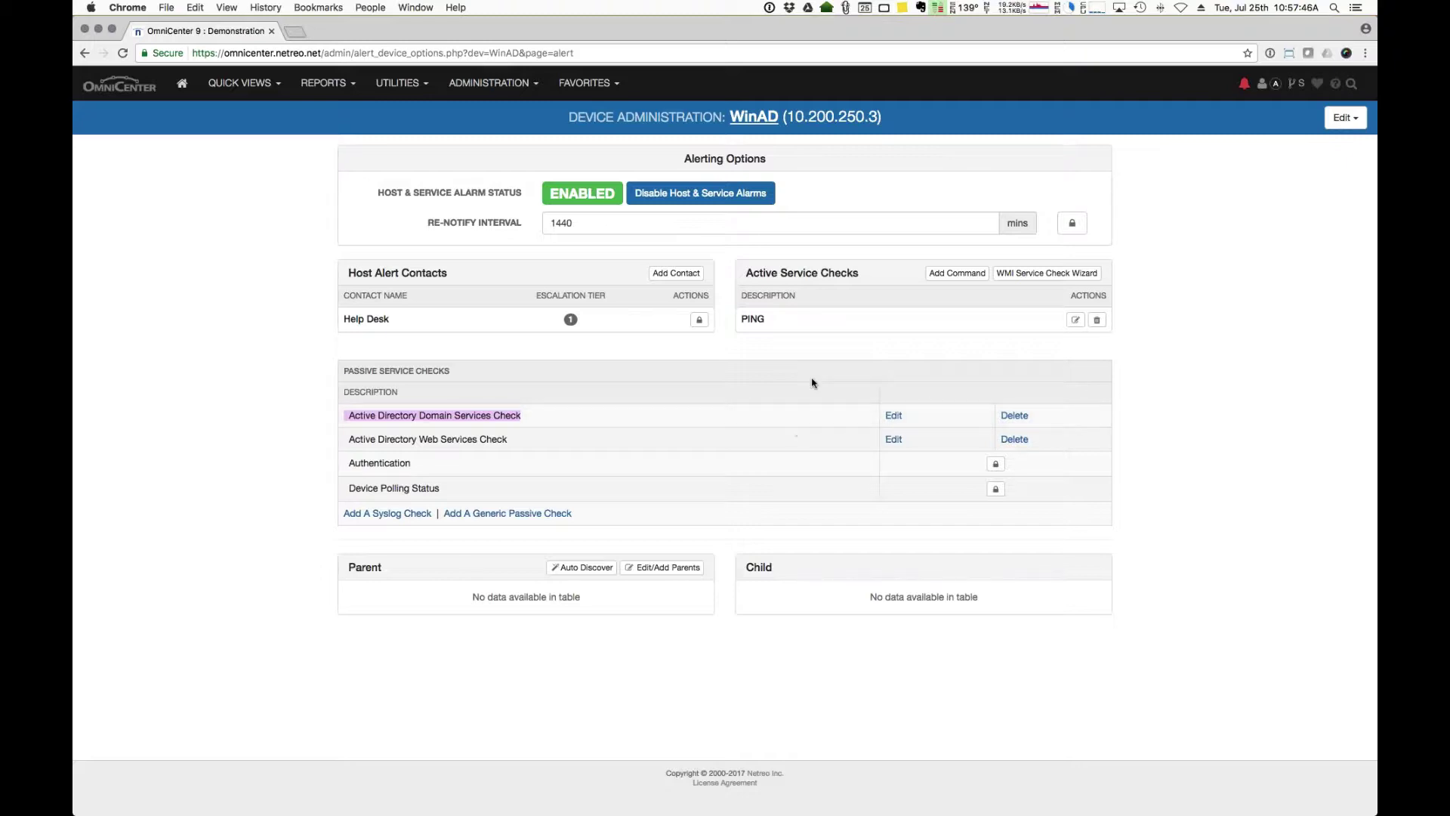
{"action": "left_click", "coordinate": [957, 273]}
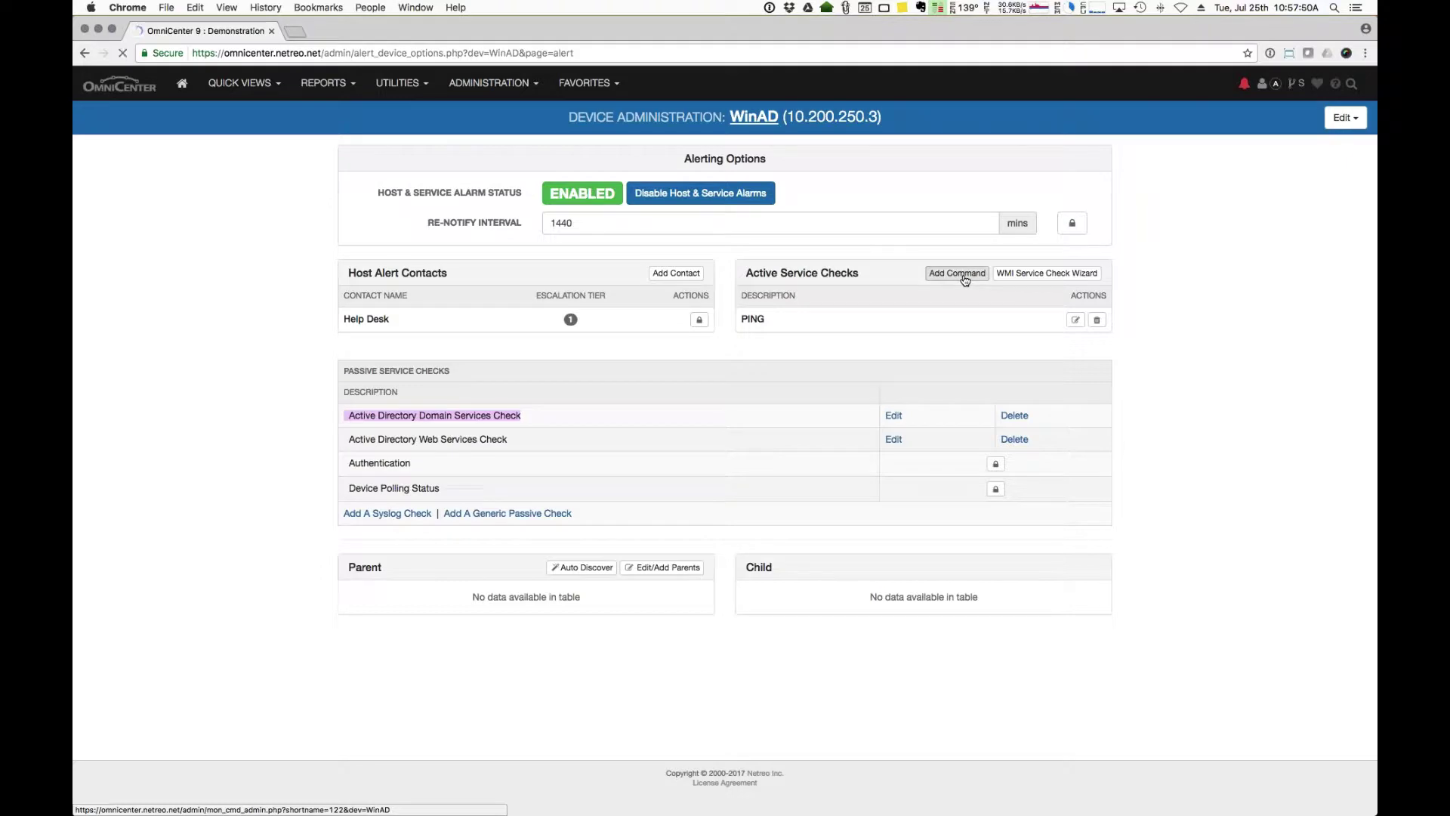
Step: Review the commands offered in the System Checks and Network Application Checks categories, including DNS Lookup on
{"action": "left_click", "coordinate": [555, 188]}
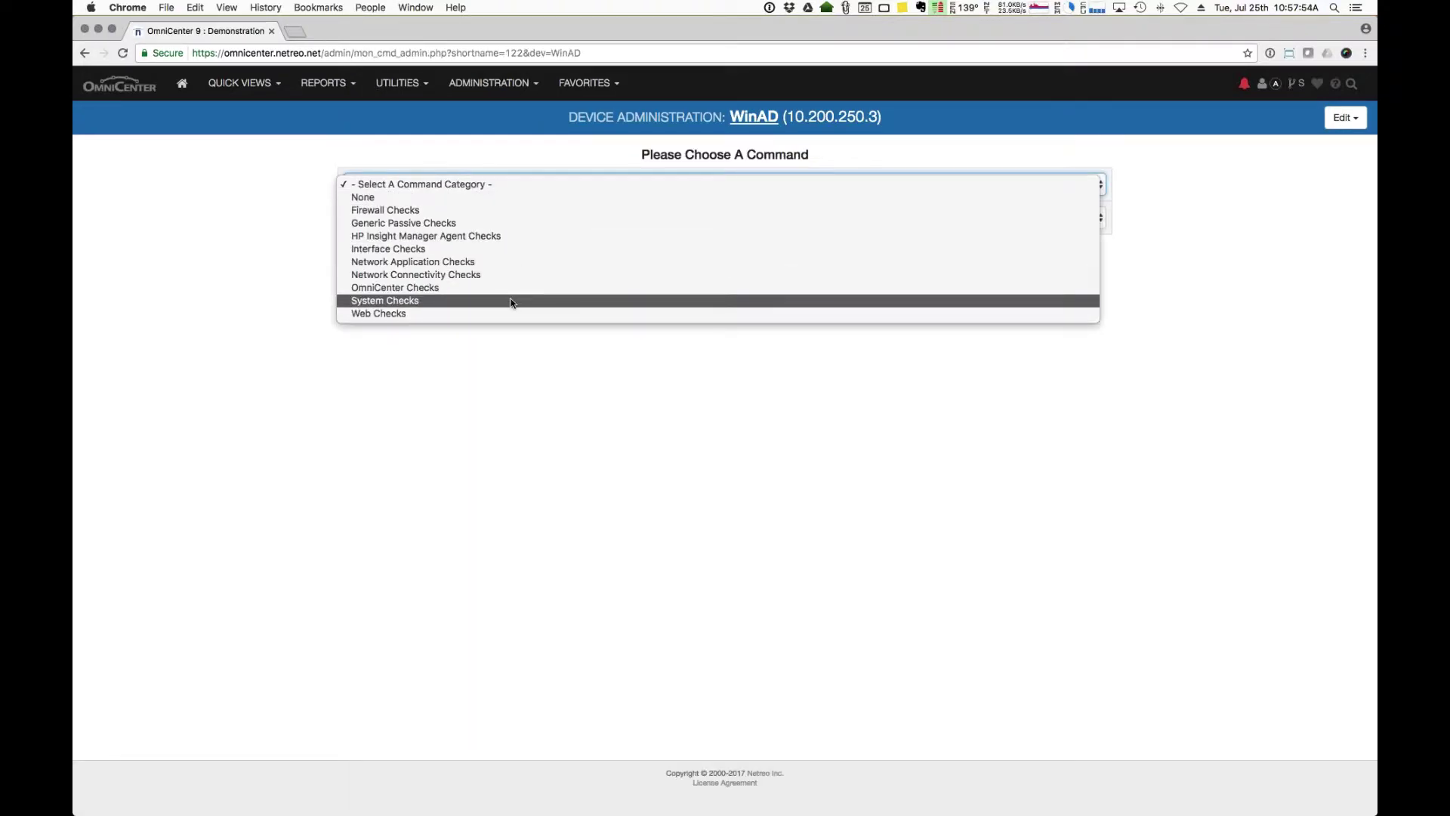
{"action": "left_click", "coordinate": [402, 302]}
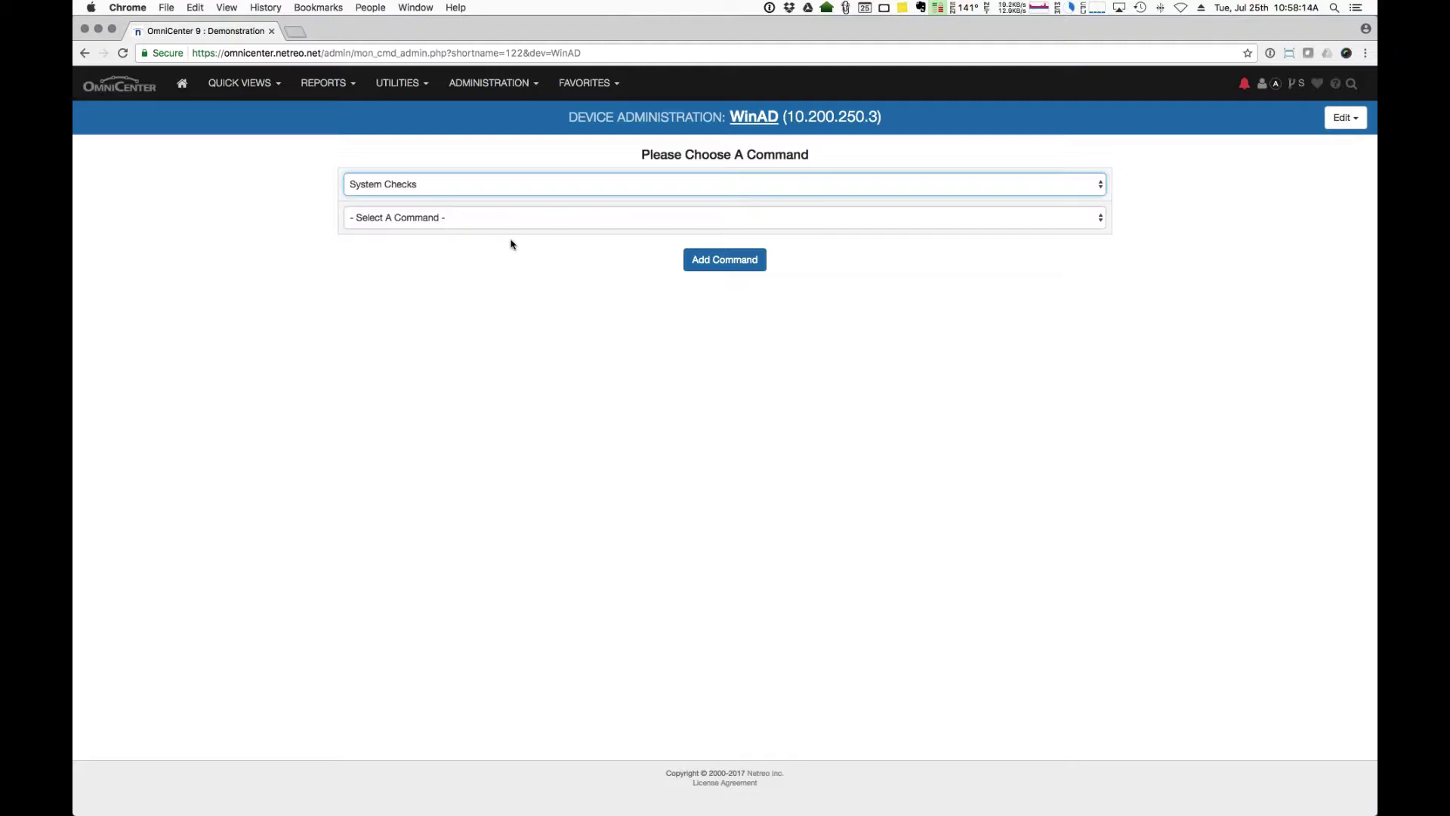
{"action": "left_click", "coordinate": [517, 221]}
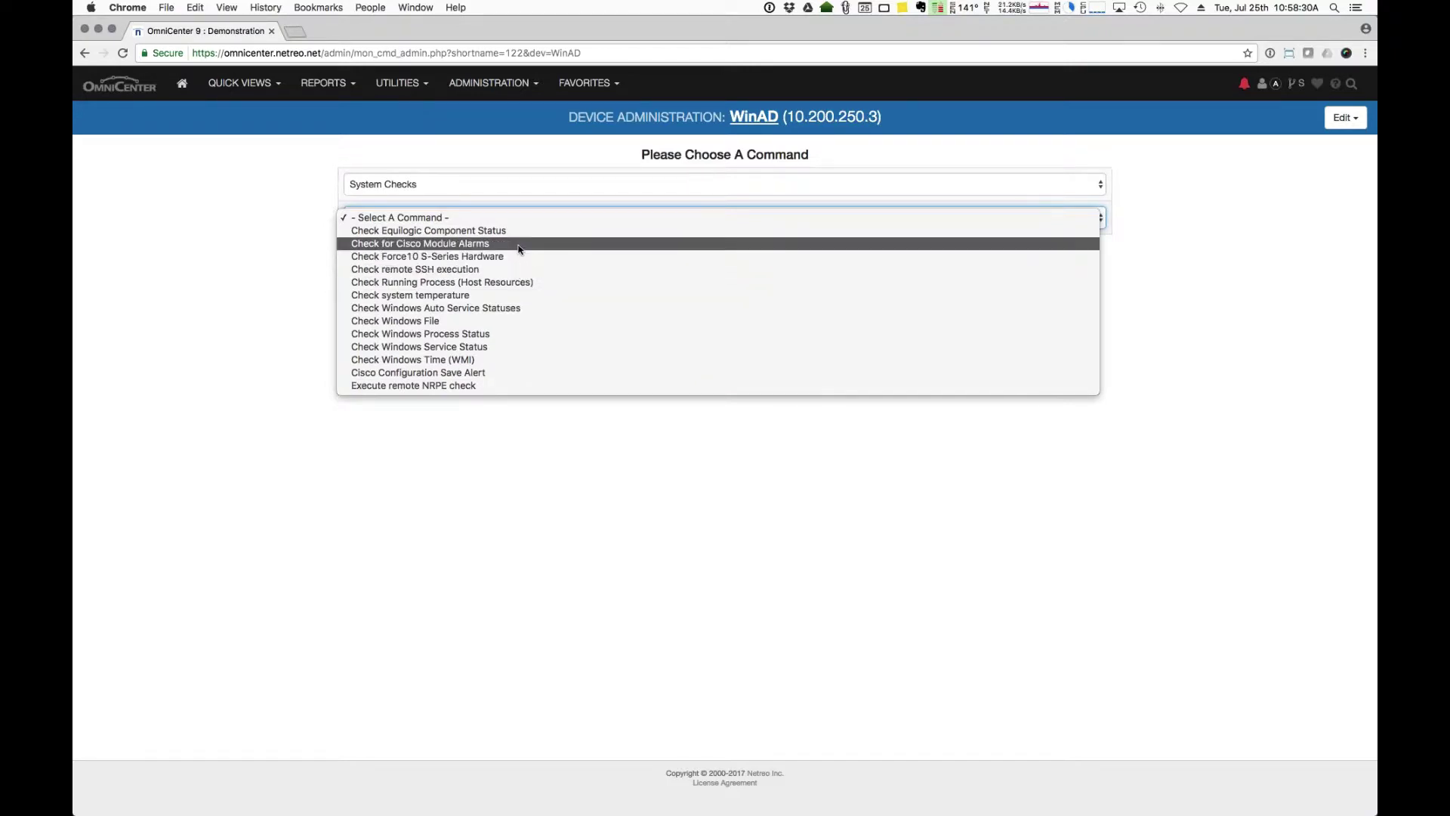
{"action": "left_click", "coordinate": [523, 188]}
{"action": "left_click", "coordinate": [525, 184]}
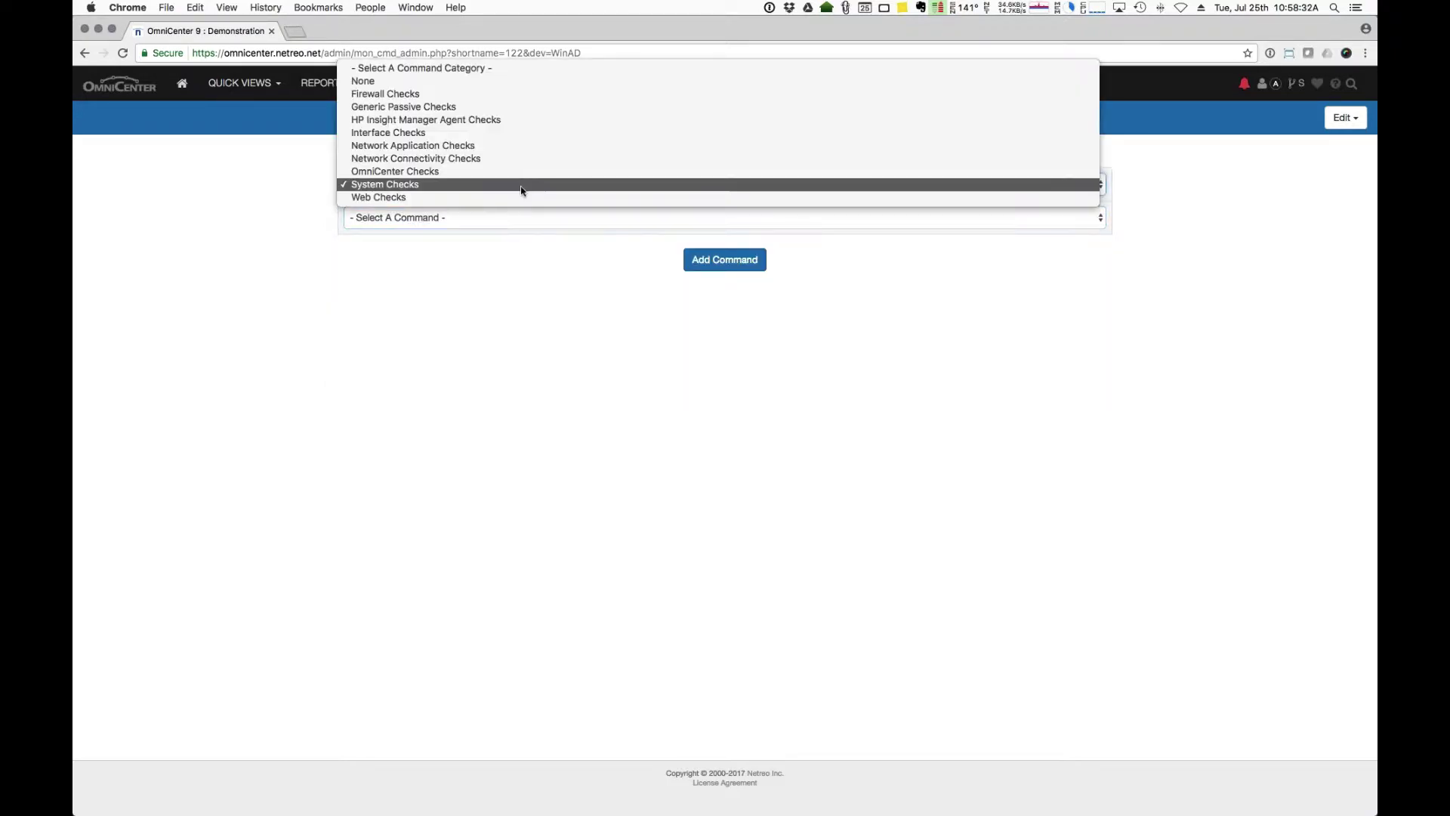
{"action": "left_click", "coordinate": [515, 146]}
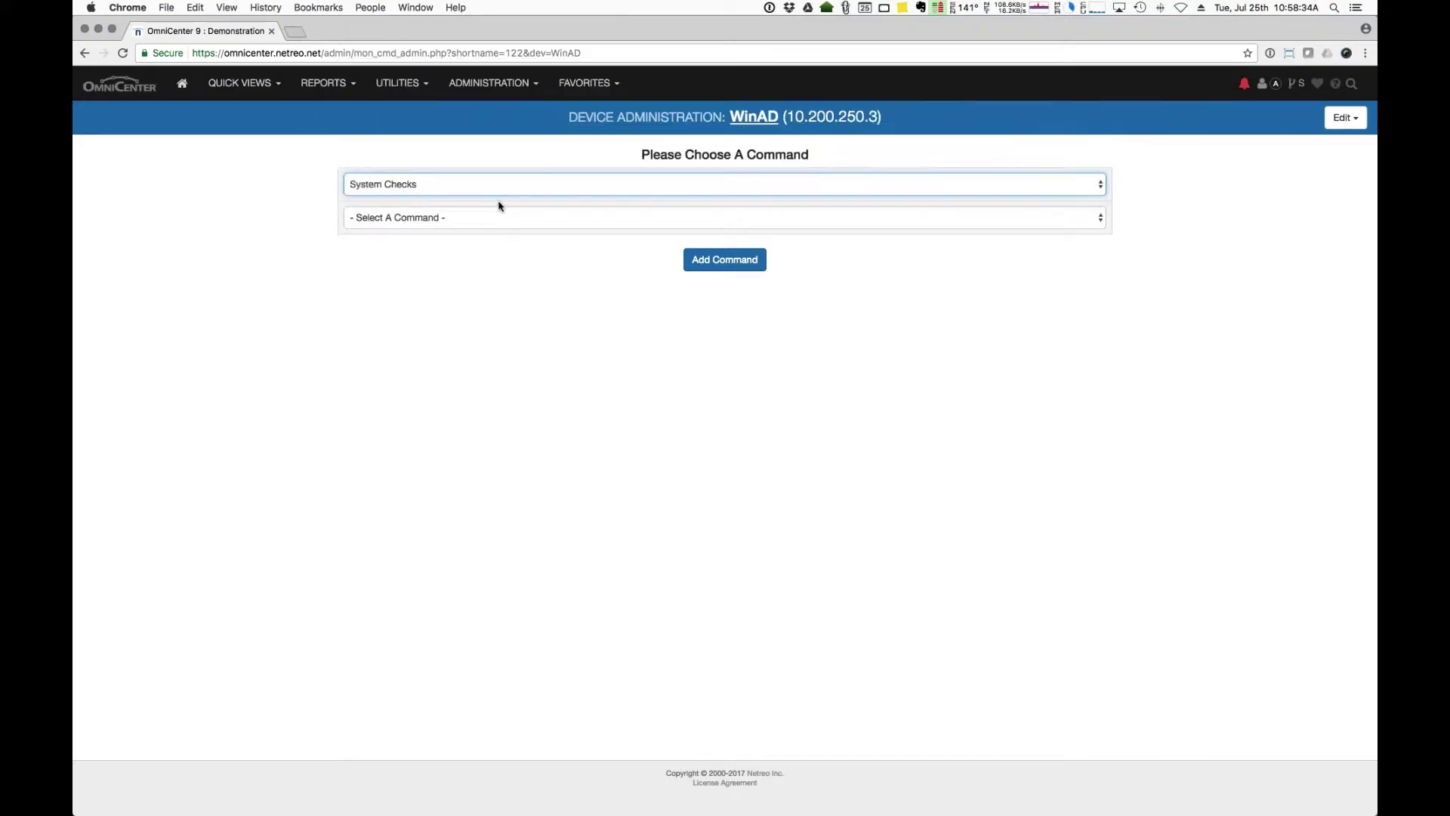
{"action": "left_click", "coordinate": [496, 218]}
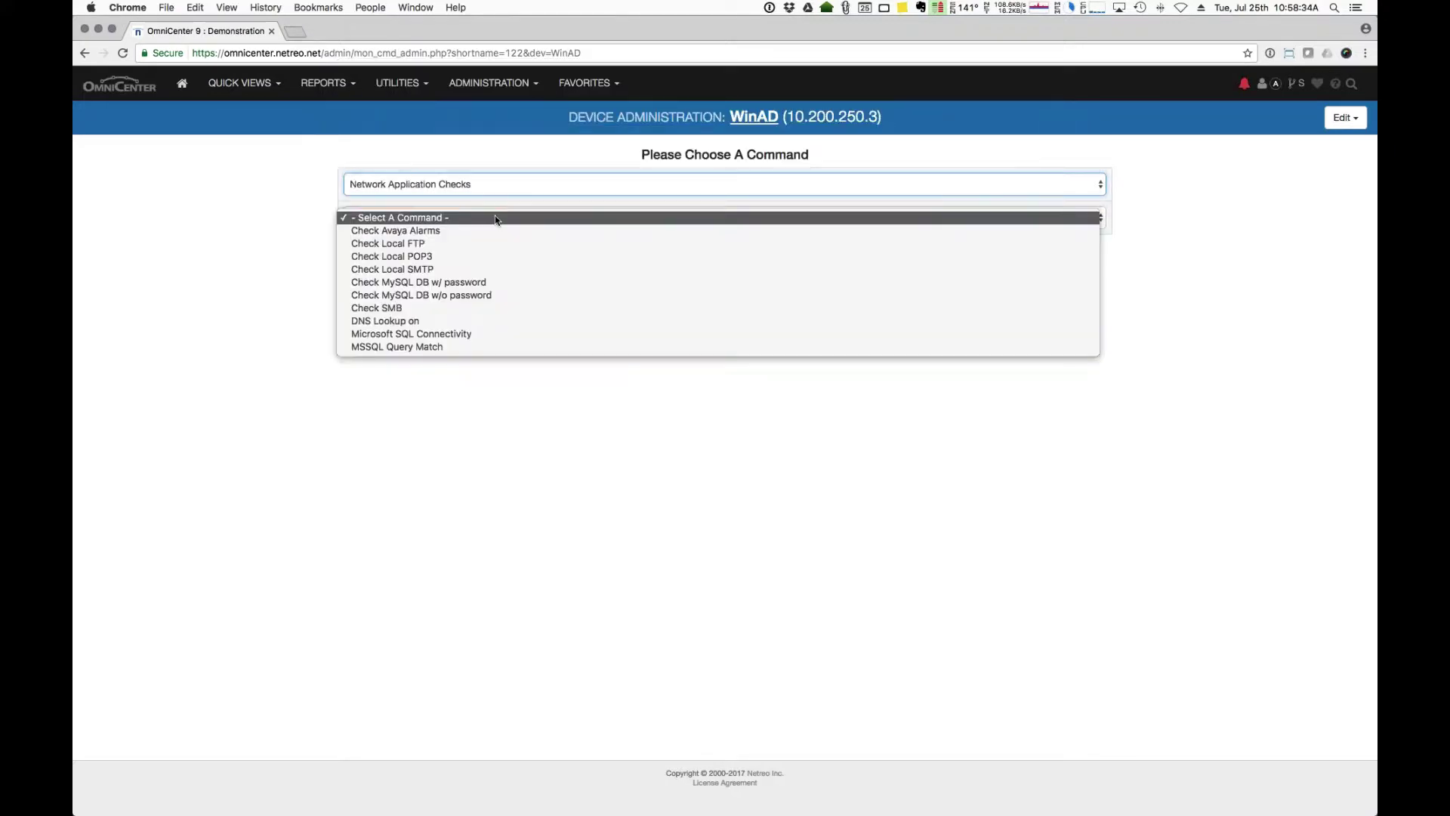
{"action": "left_click", "coordinate": [492, 321]}
{"action": "left_click", "coordinate": [533, 217]}
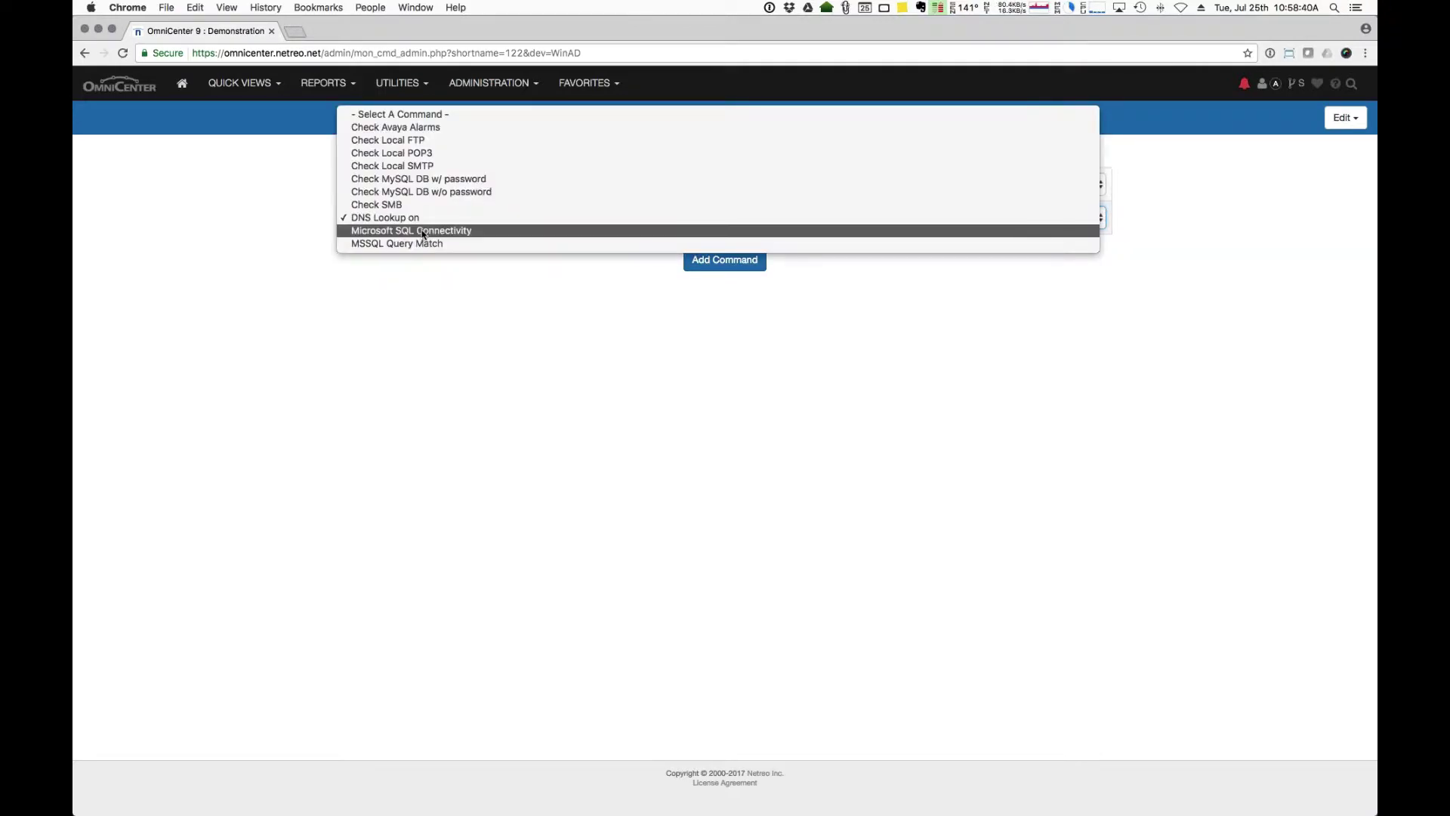
{"action": "left_click", "coordinate": [460, 316]}
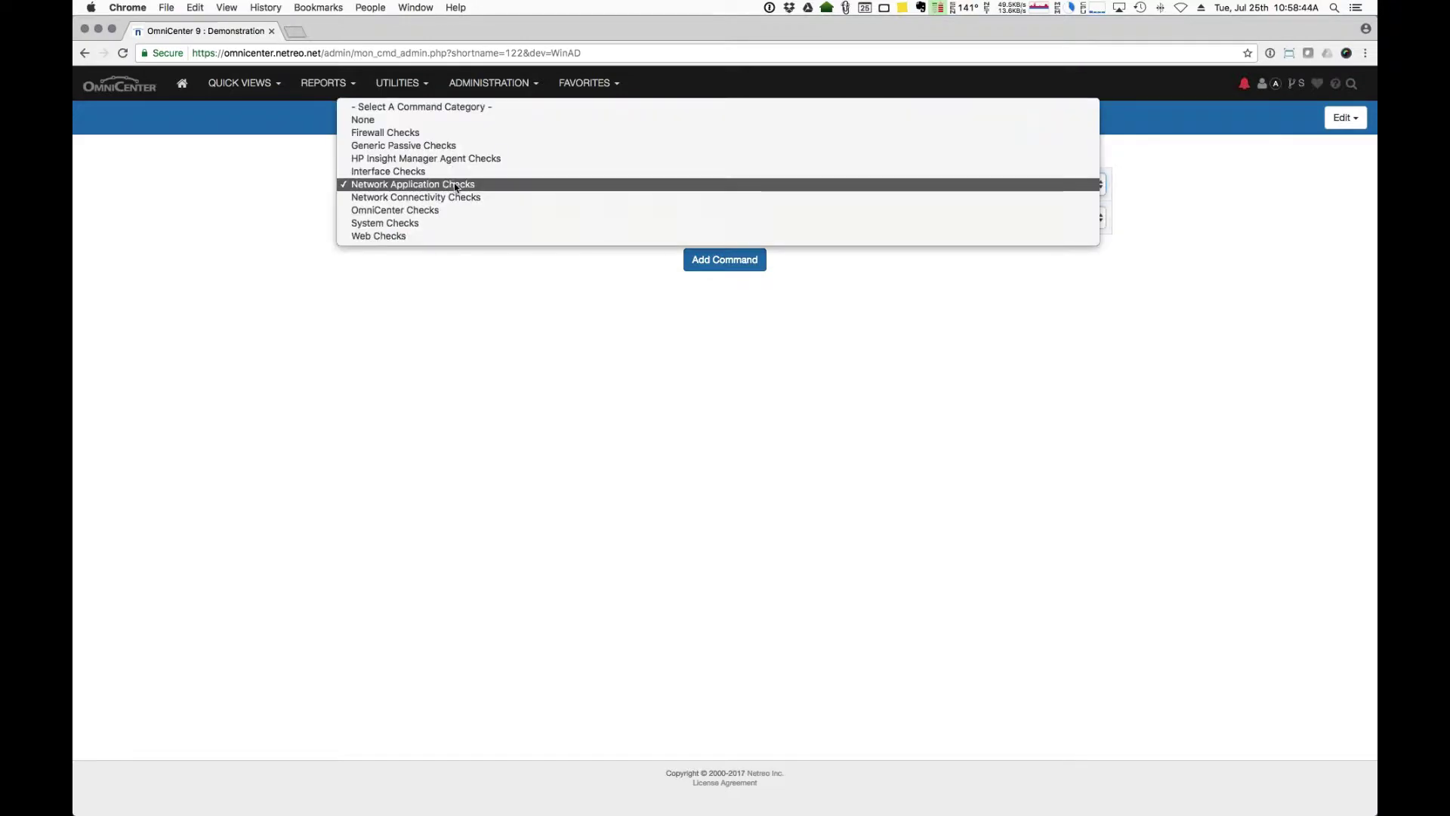
Step: Add the Check TCP Port command from the Network Connectivity Checks category
{"action": "left_click", "coordinate": [454, 190]}
{"action": "left_click", "coordinate": [454, 194]}
{"action": "left_click", "coordinate": [458, 222]}
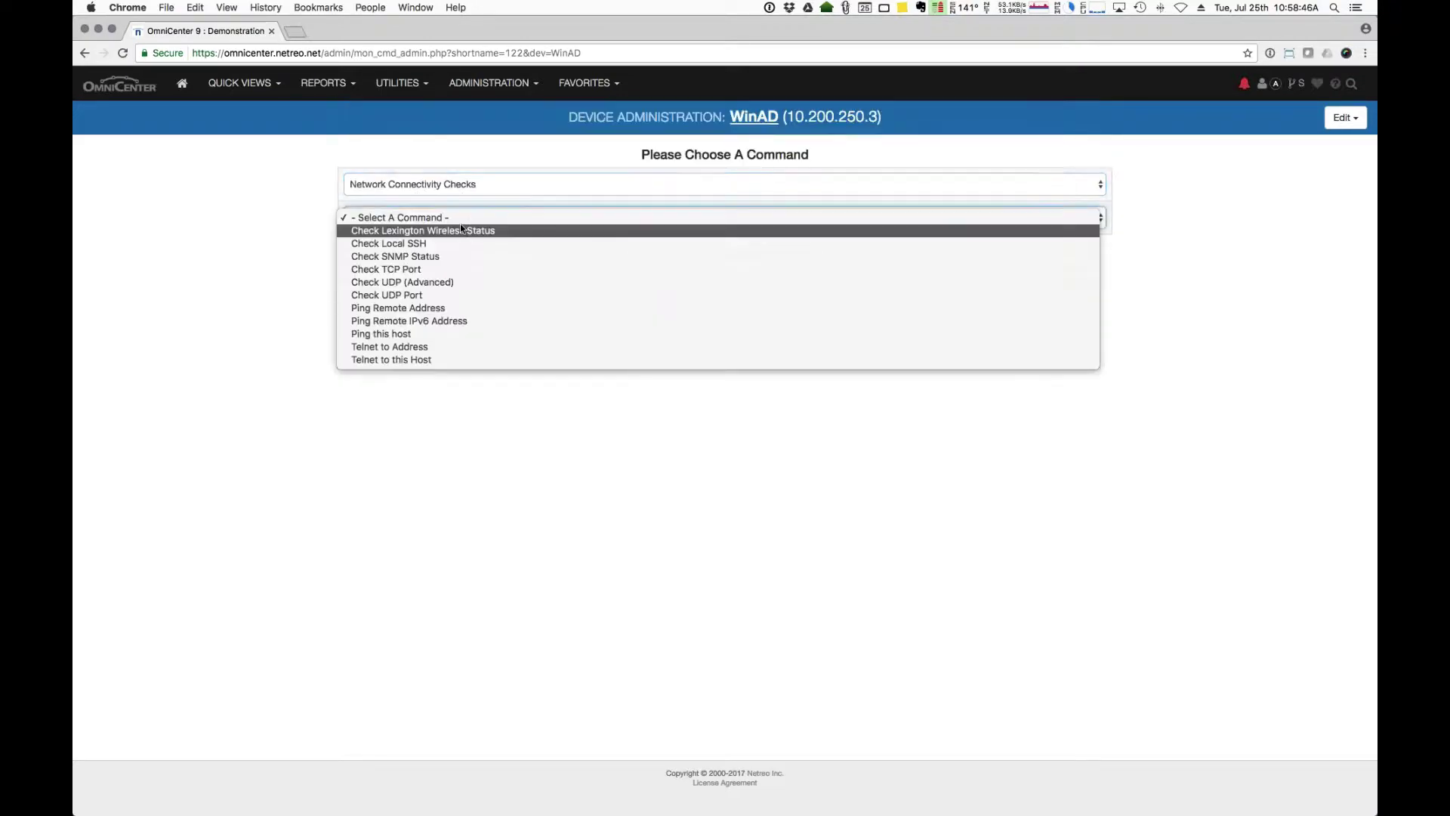
{"action": "left_click", "coordinate": [448, 271]}
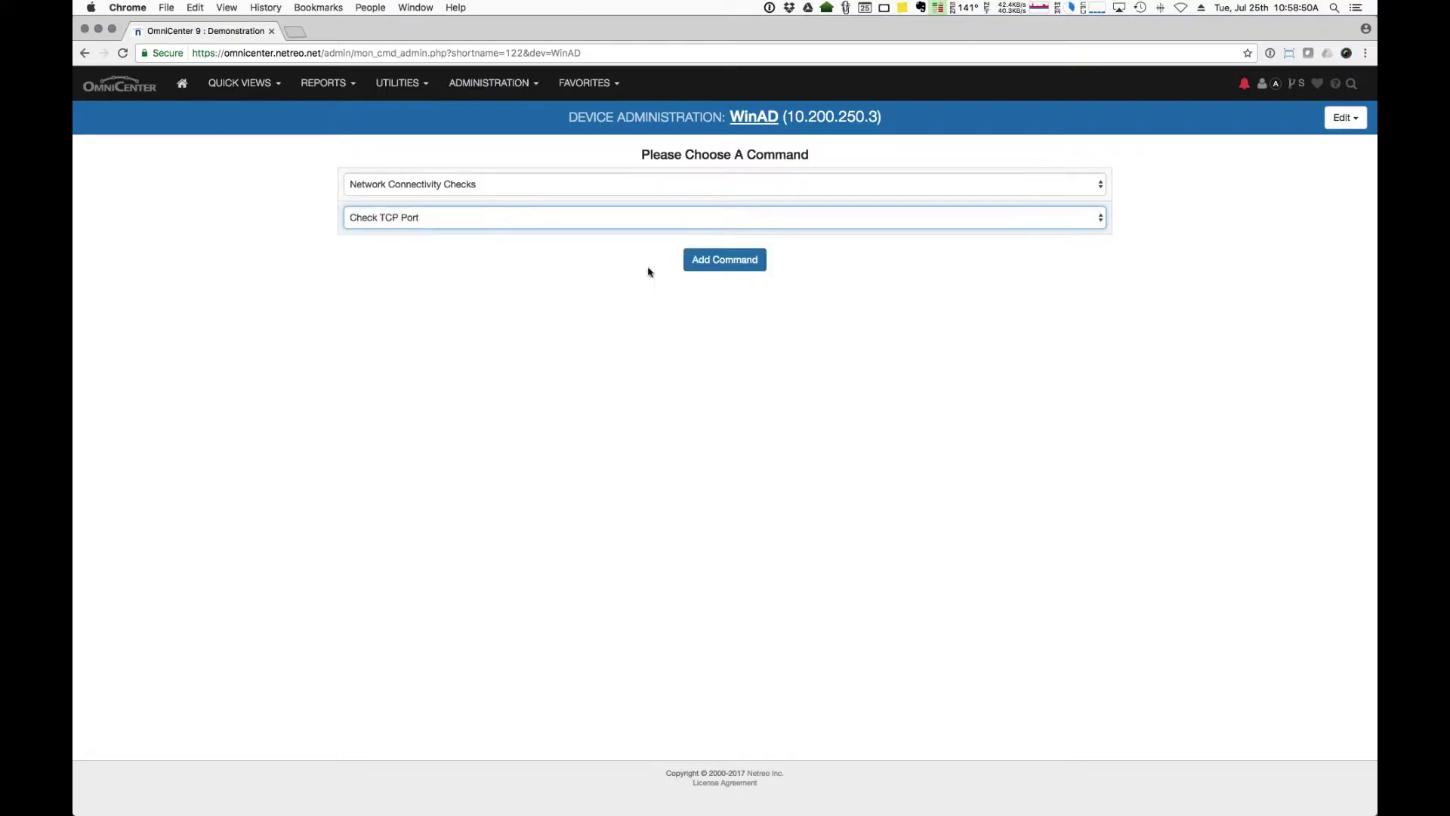
{"action": "left_click", "coordinate": [742, 260]}
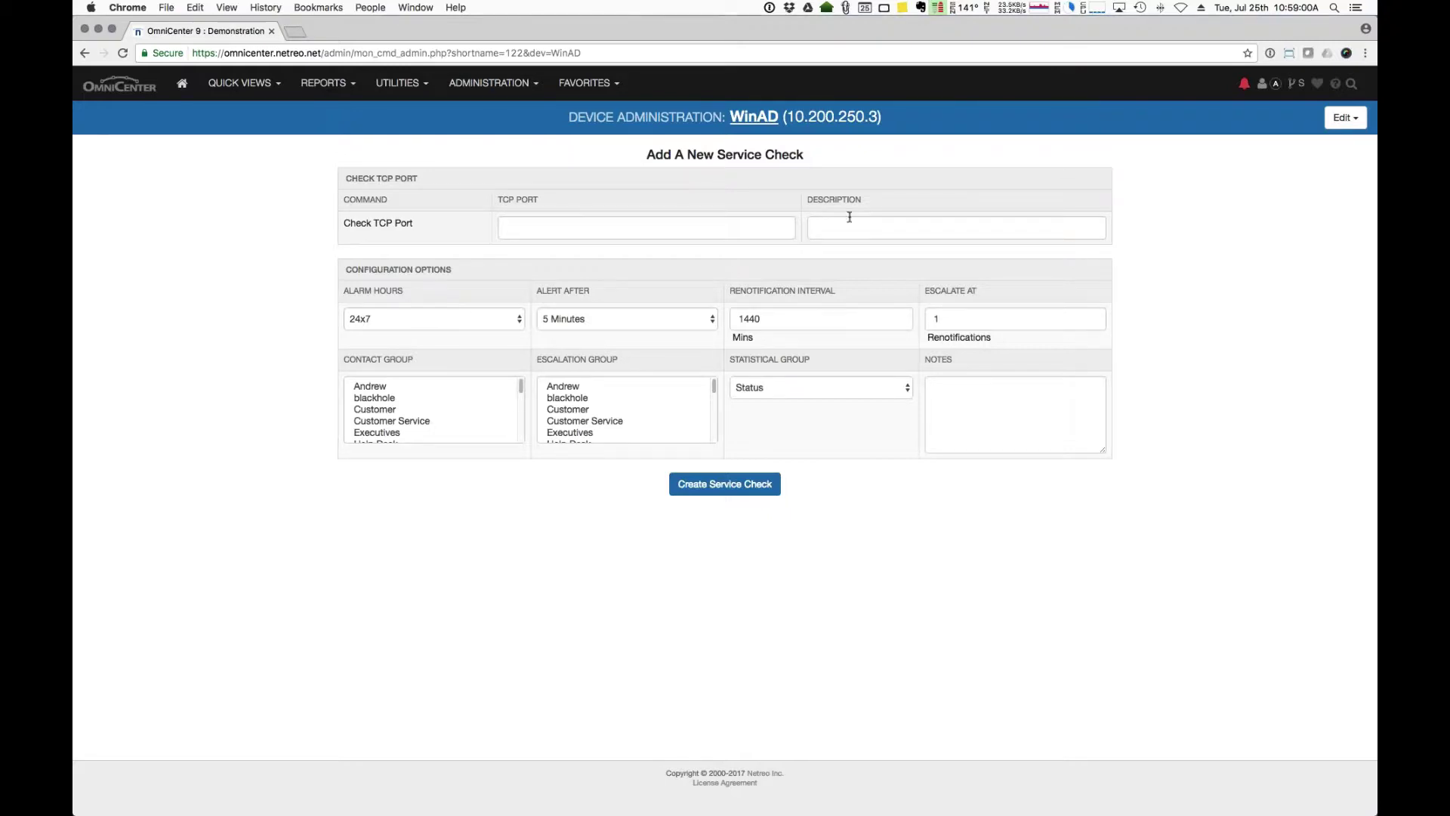
Step: Set the service check's TCP port to 135 and its description to "MS Networking"
{"action": "left_click", "coordinate": [524, 226]}
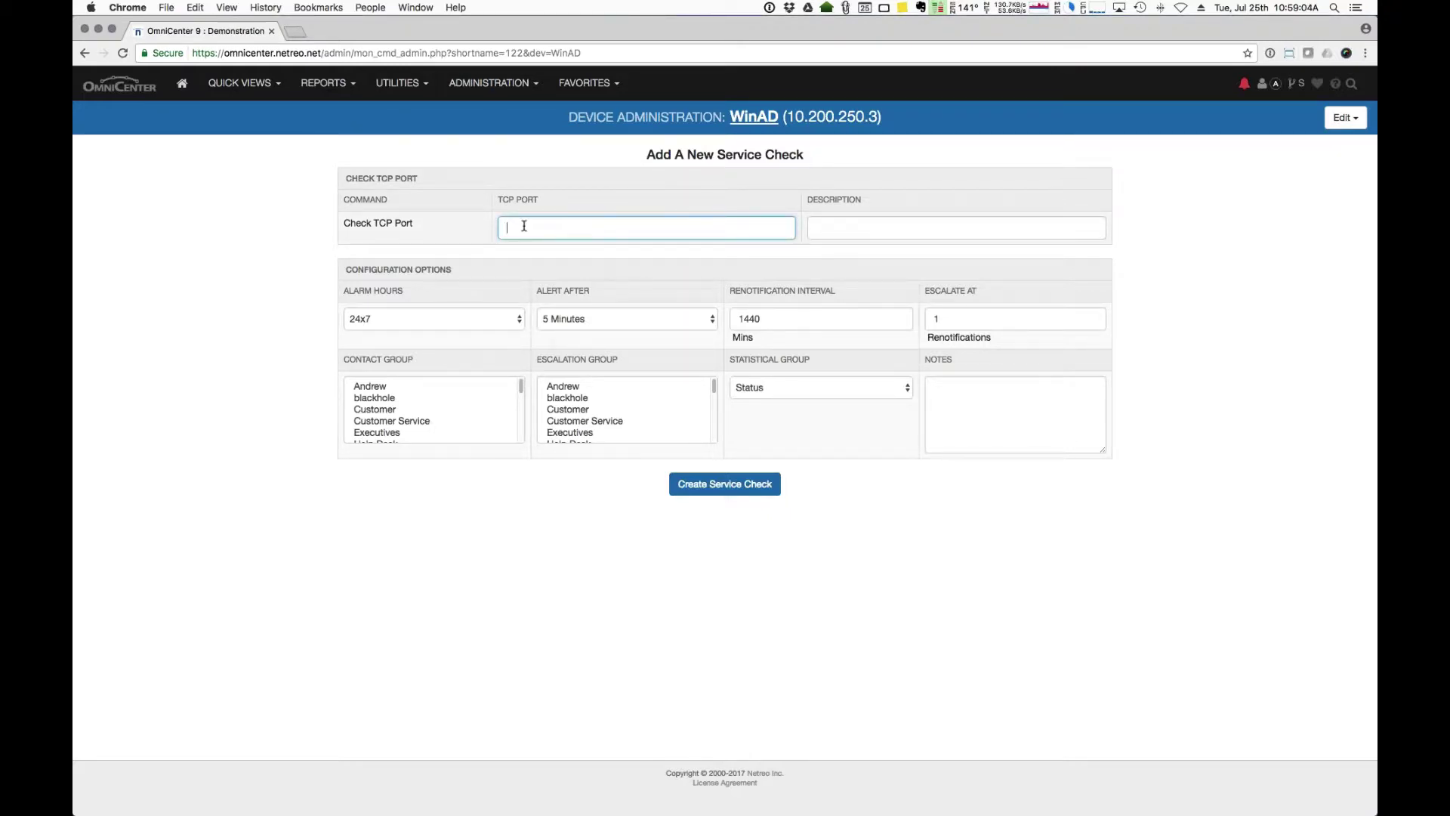
{"action": "type", "text": "135"}
{"action": "key", "text": "Tab"}
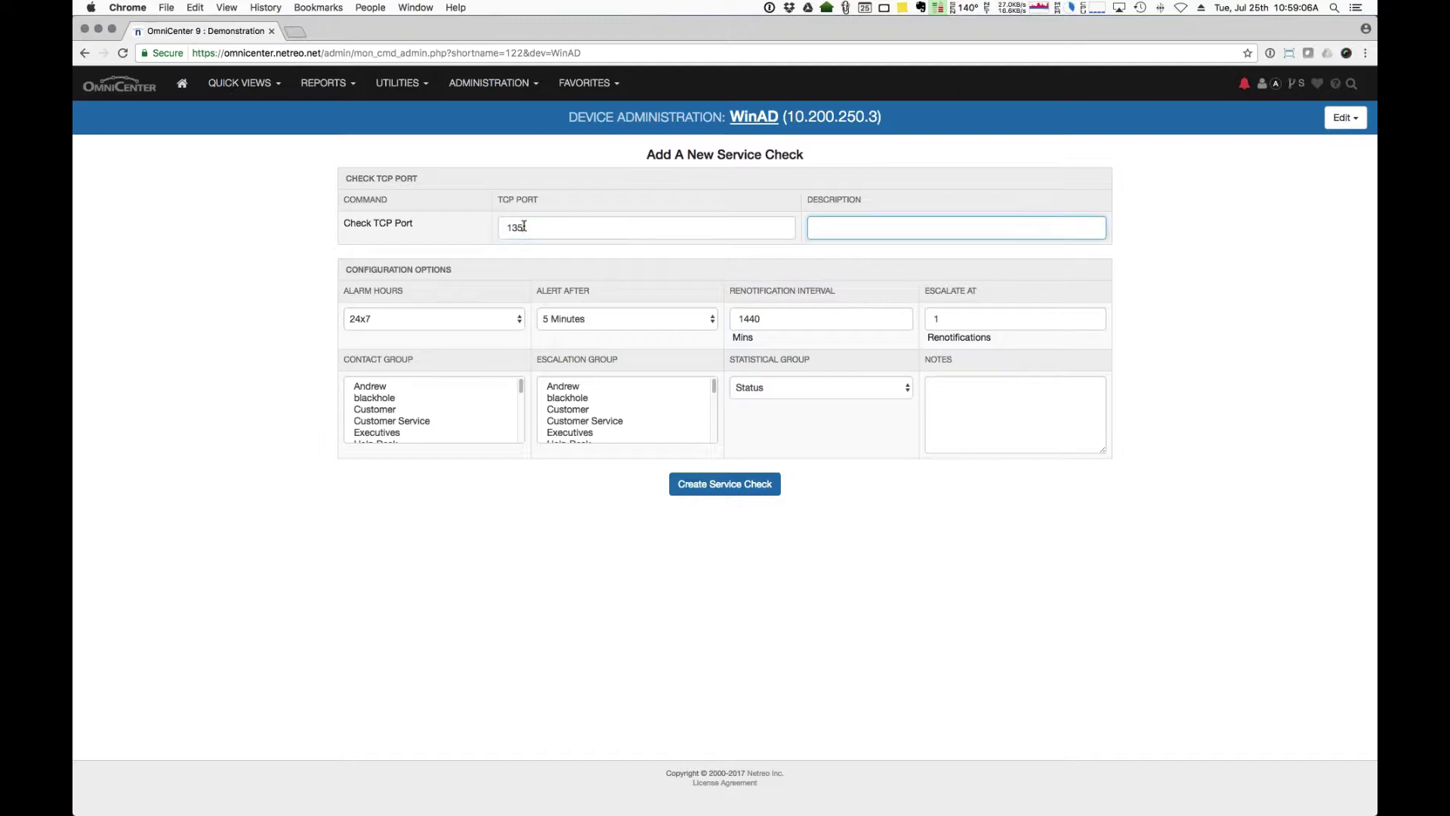
{"action": "type", "text": "MS Networking"}
Step: Review the available alarm hours choices and the alert administration entries, including Time Frames
{"action": "left_click", "coordinate": [414, 318]}
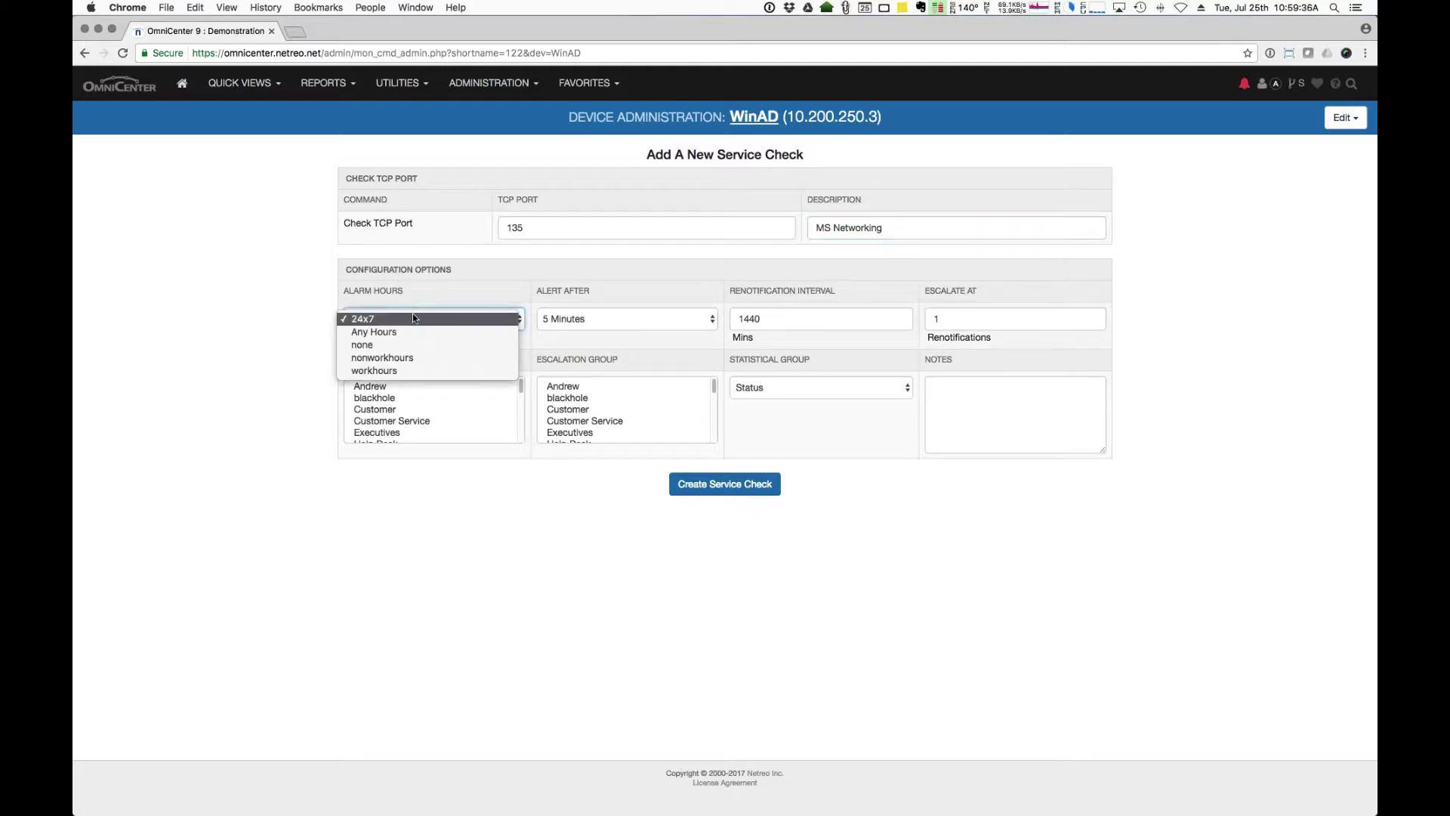
{"action": "left_click", "coordinate": [416, 295]}
{"action": "left_click", "coordinate": [511, 89]}
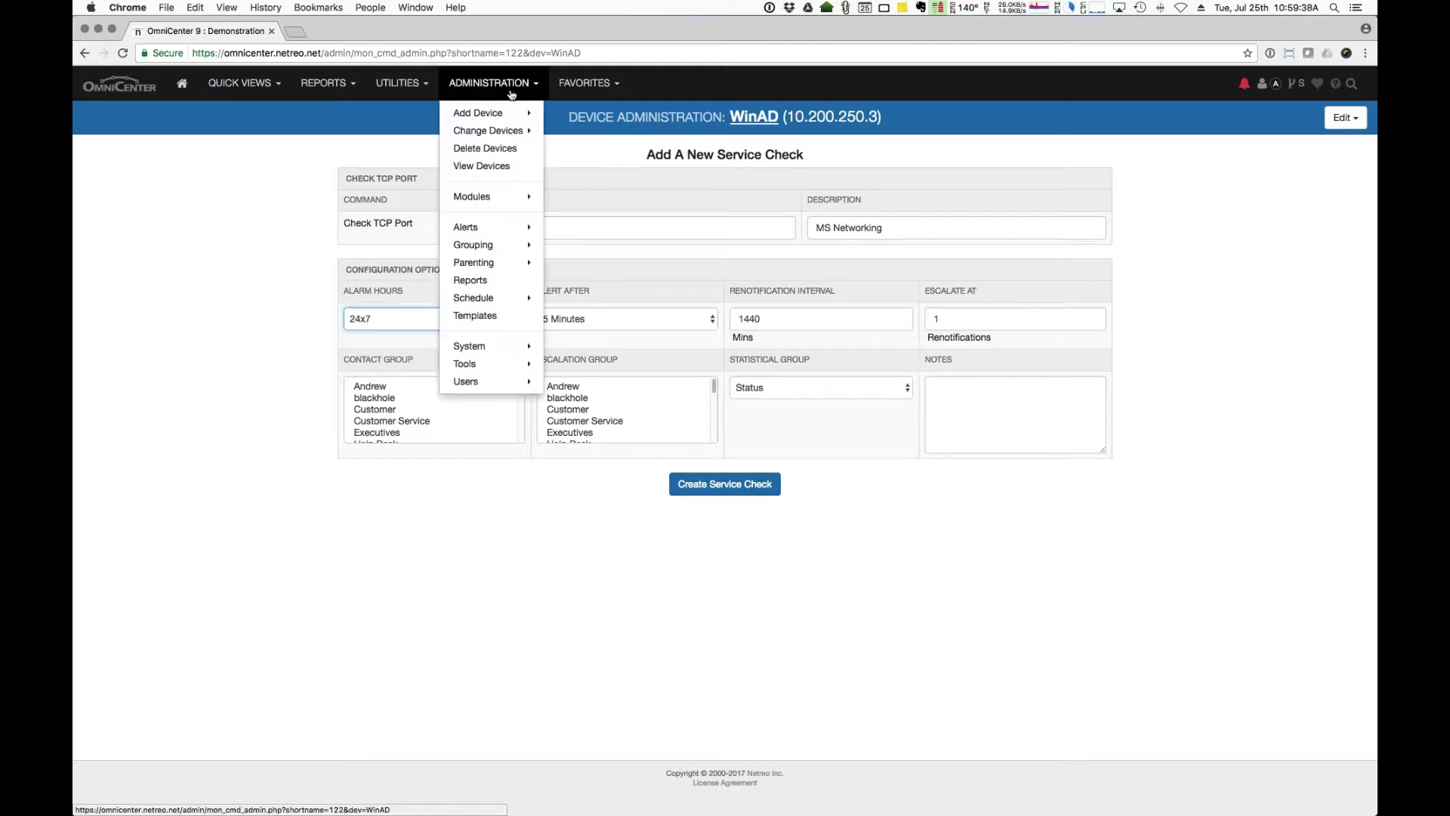
{"action": "mouse_move", "coordinate": [498, 228]}
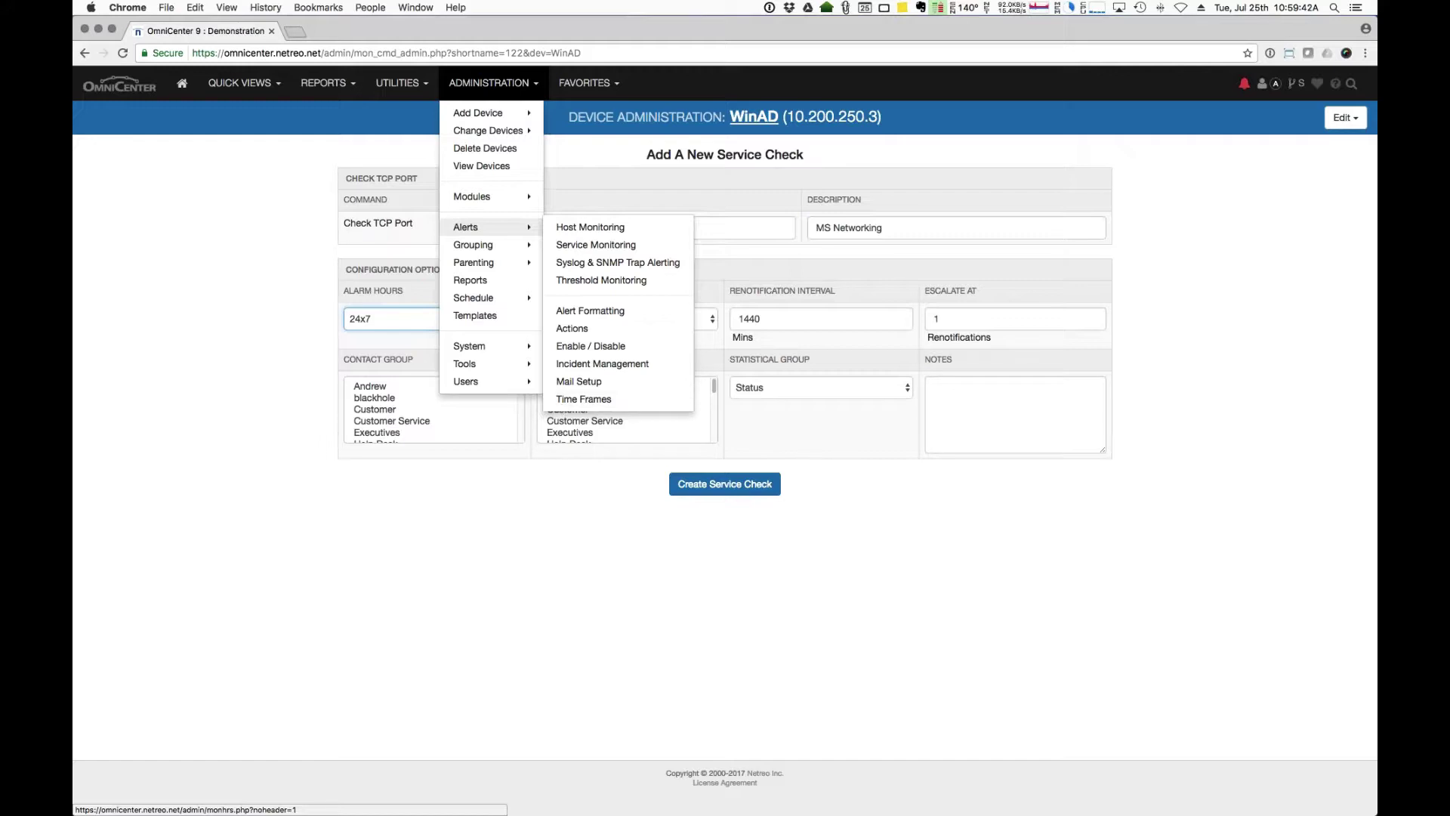
{"action": "left_click", "coordinate": [263, 368]}
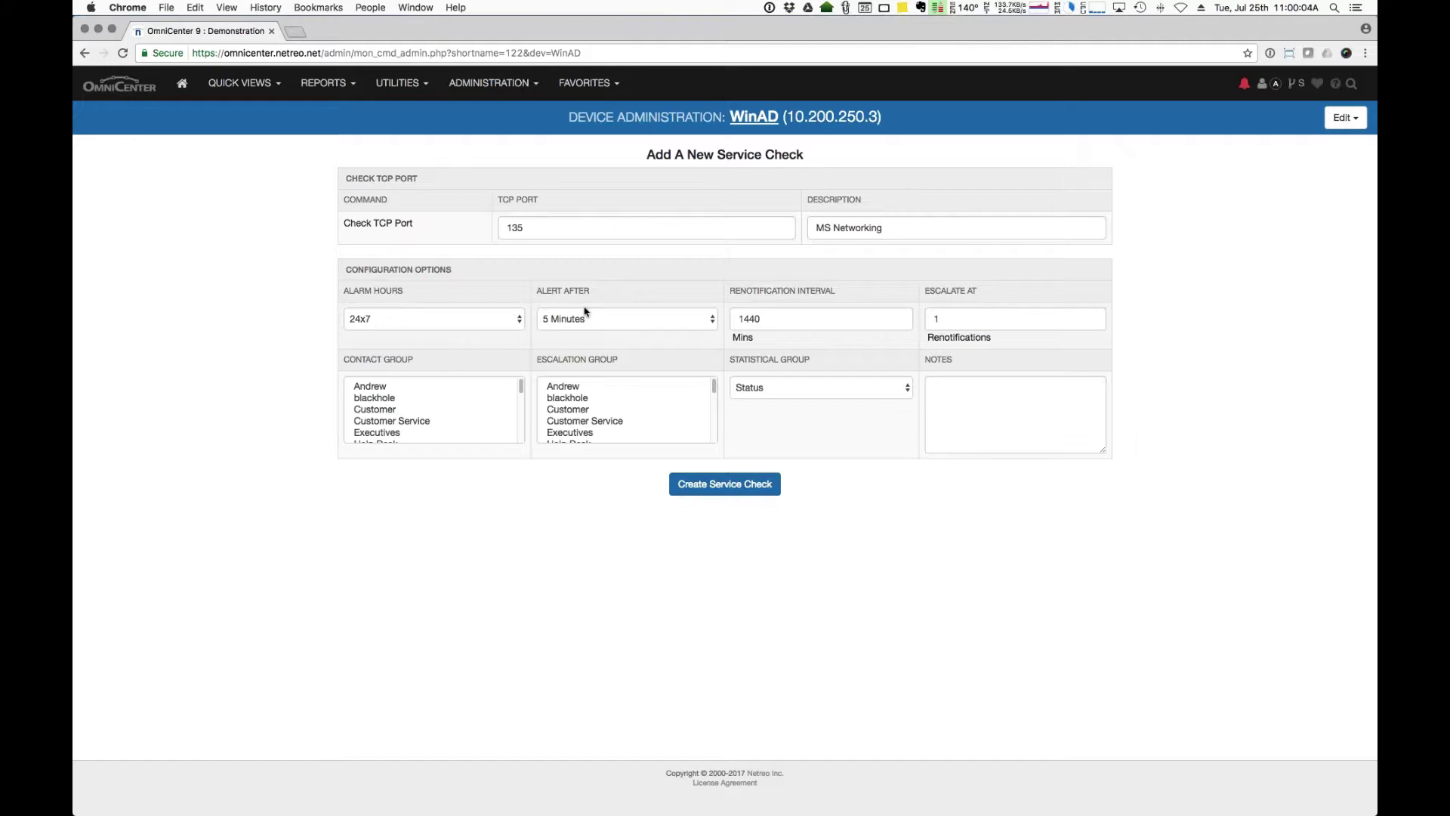
Step: Use custom alert timing for the check and set the total failures before alert to 2
{"action": "left_click", "coordinate": [618, 320]}
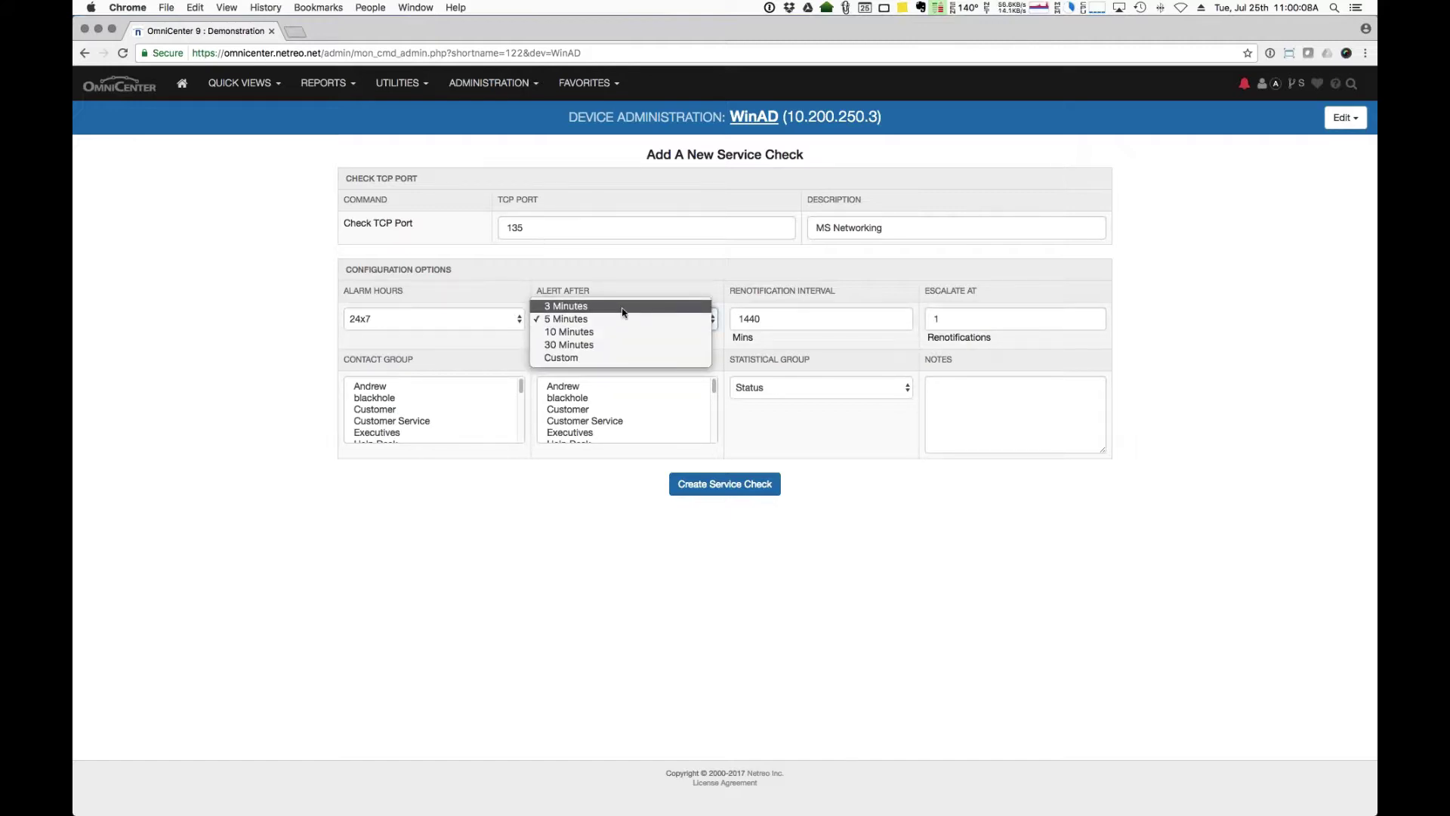
{"action": "left_click", "coordinate": [614, 357]}
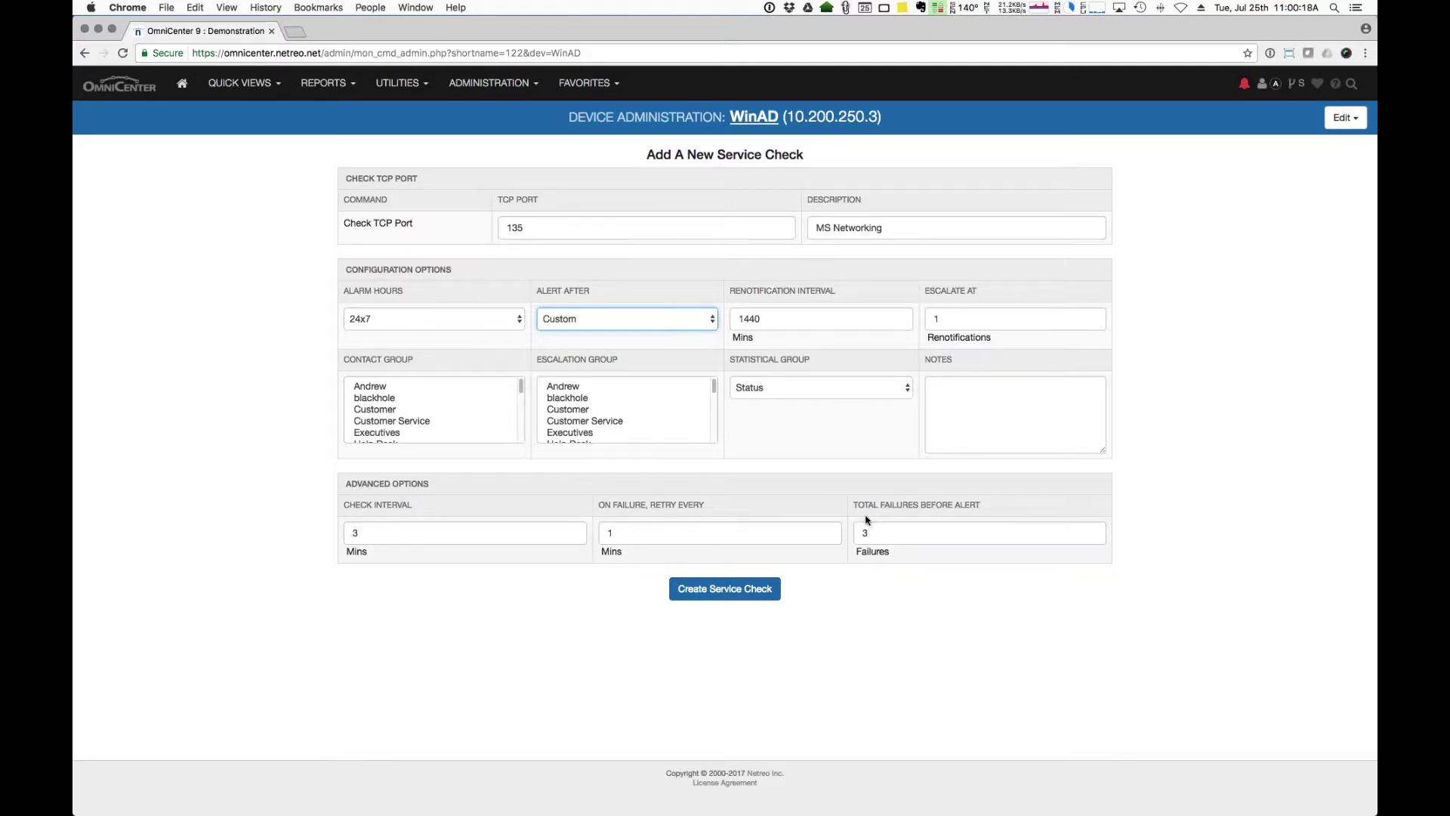
{"action": "double_click", "coordinate": [935, 536]}
{"action": "type", "text": "1"}
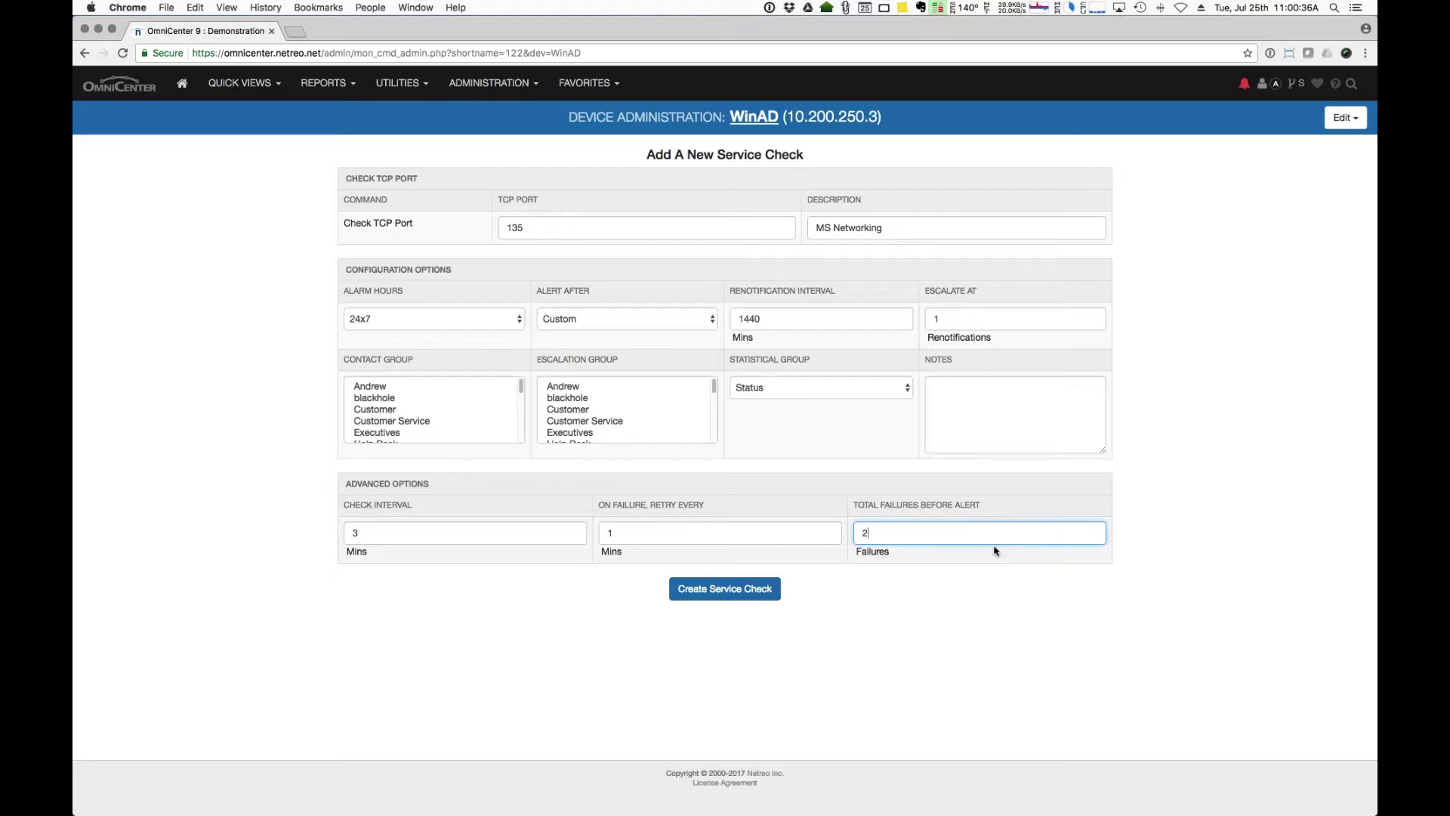
{"action": "left_click", "coordinate": [1031, 586]}
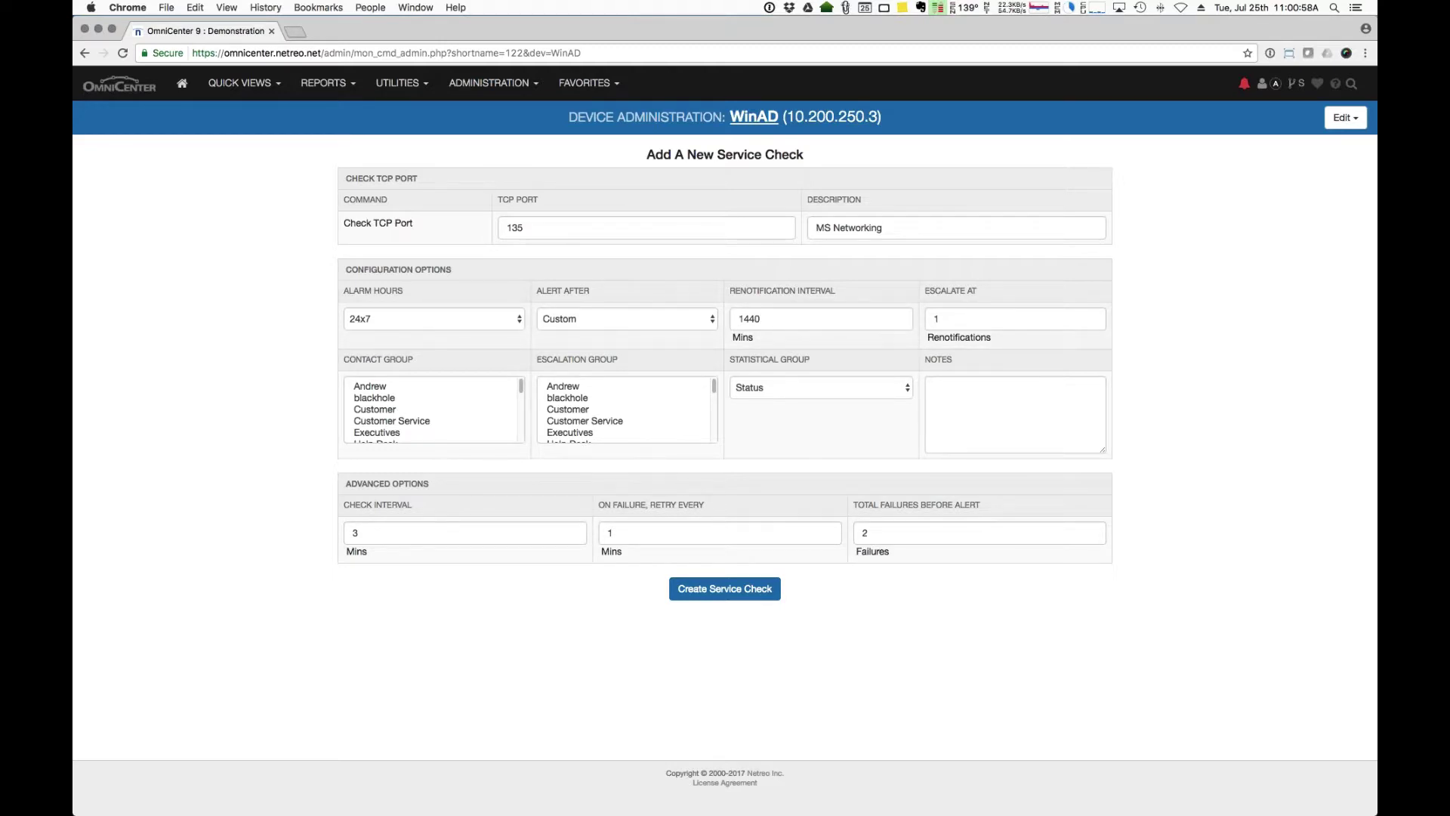
Step: Select Customer as the escalation group and Executives as the contact group
{"action": "left_click", "coordinate": [613, 412]}
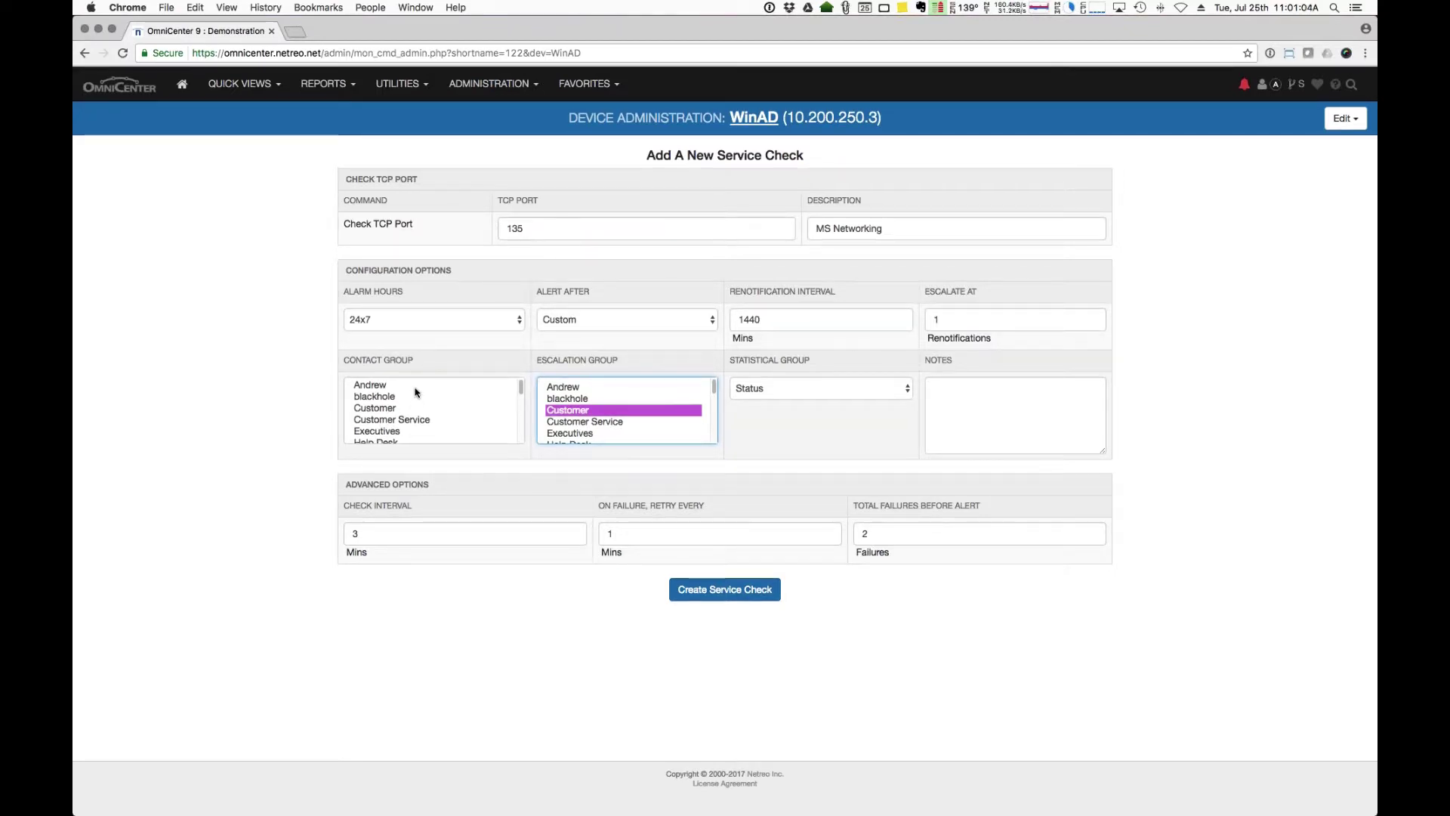
{"action": "left_click", "coordinate": [399, 433]}
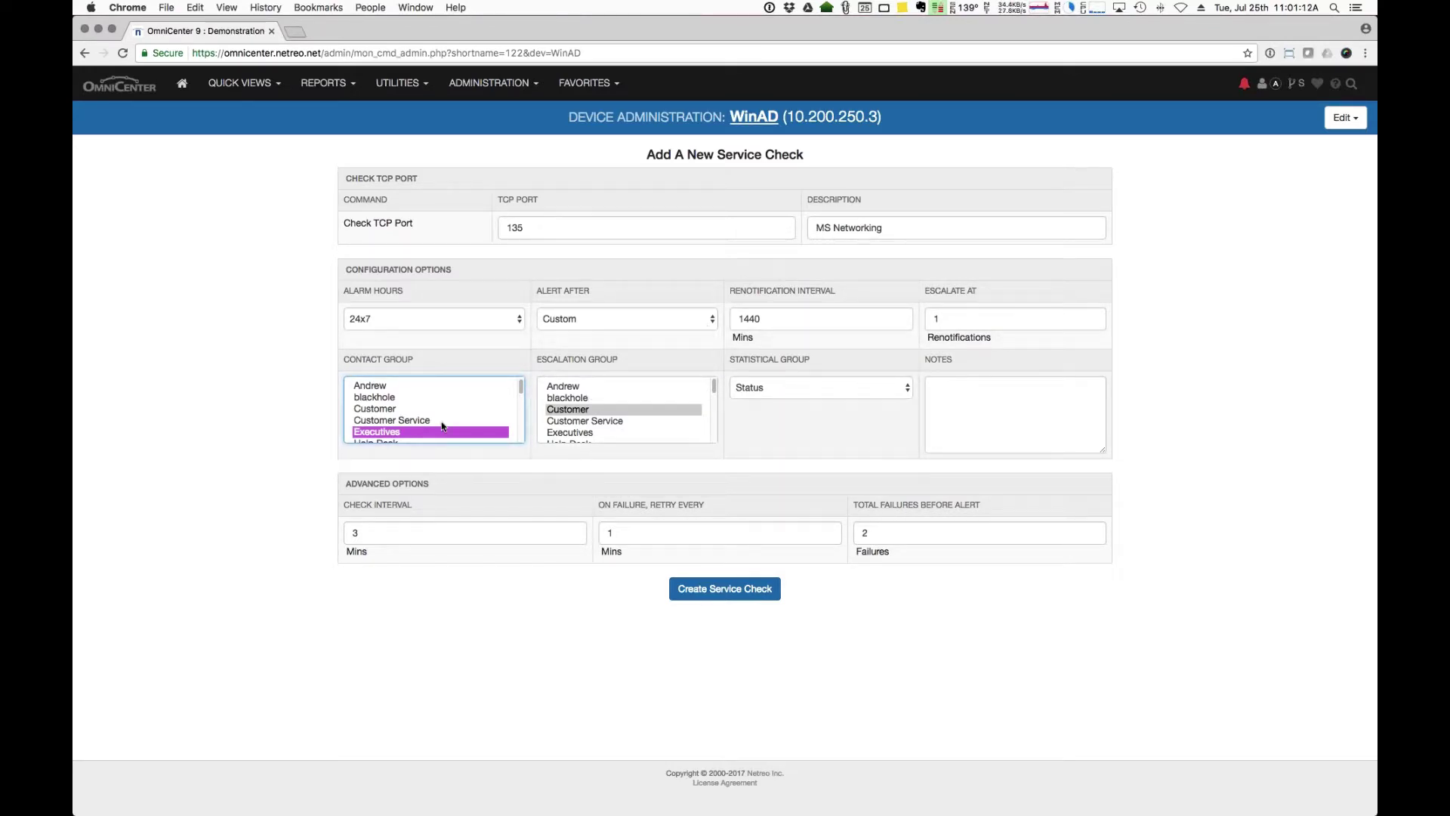
Step: Set the renotification interval to 60 minutes and escalate at 2 renotifications
{"action": "double_click", "coordinate": [776, 314]}
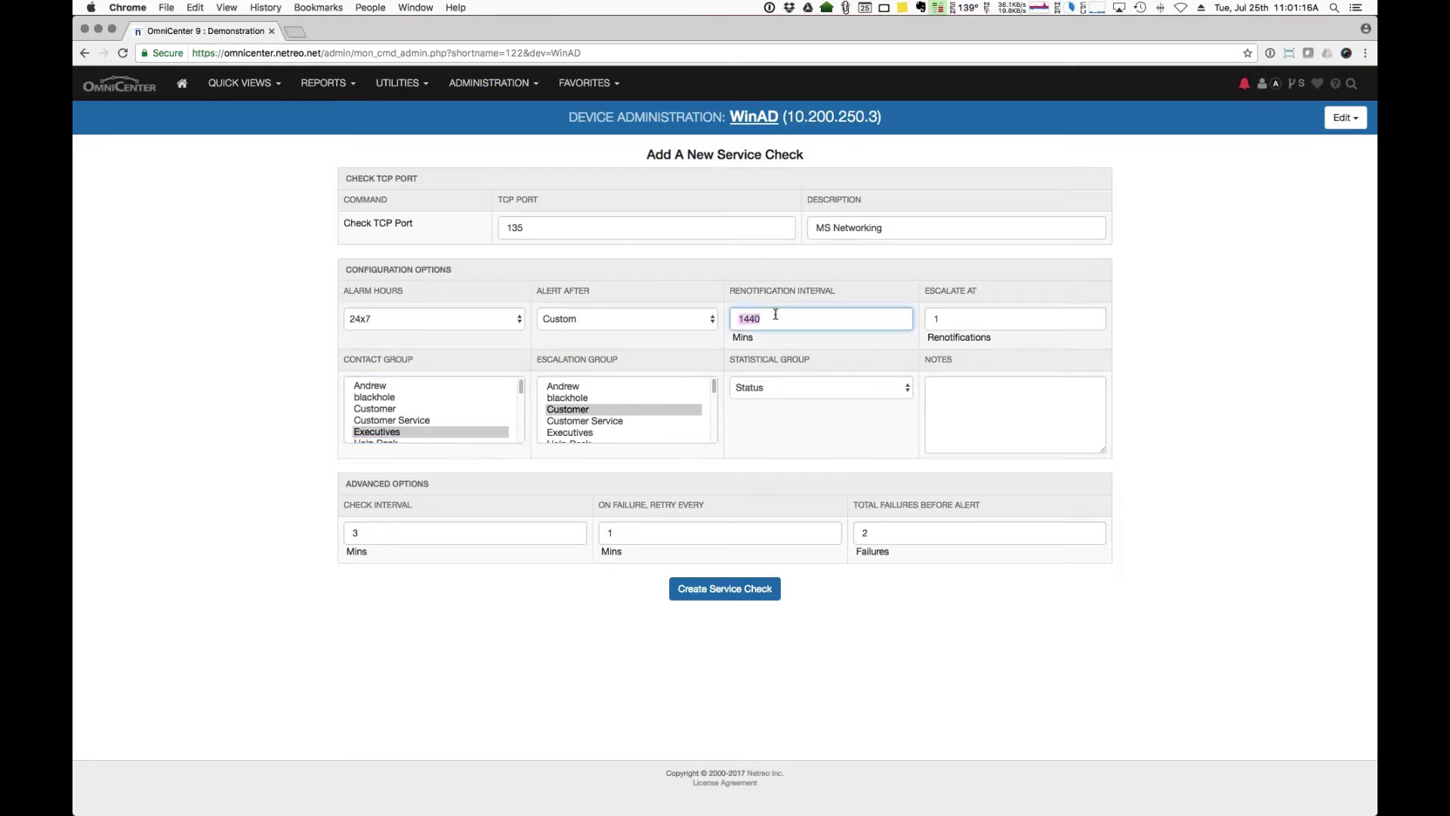
{"action": "type", "text": "60"}
{"action": "key", "text": "Tab"}
{"action": "type", "text": "2"}
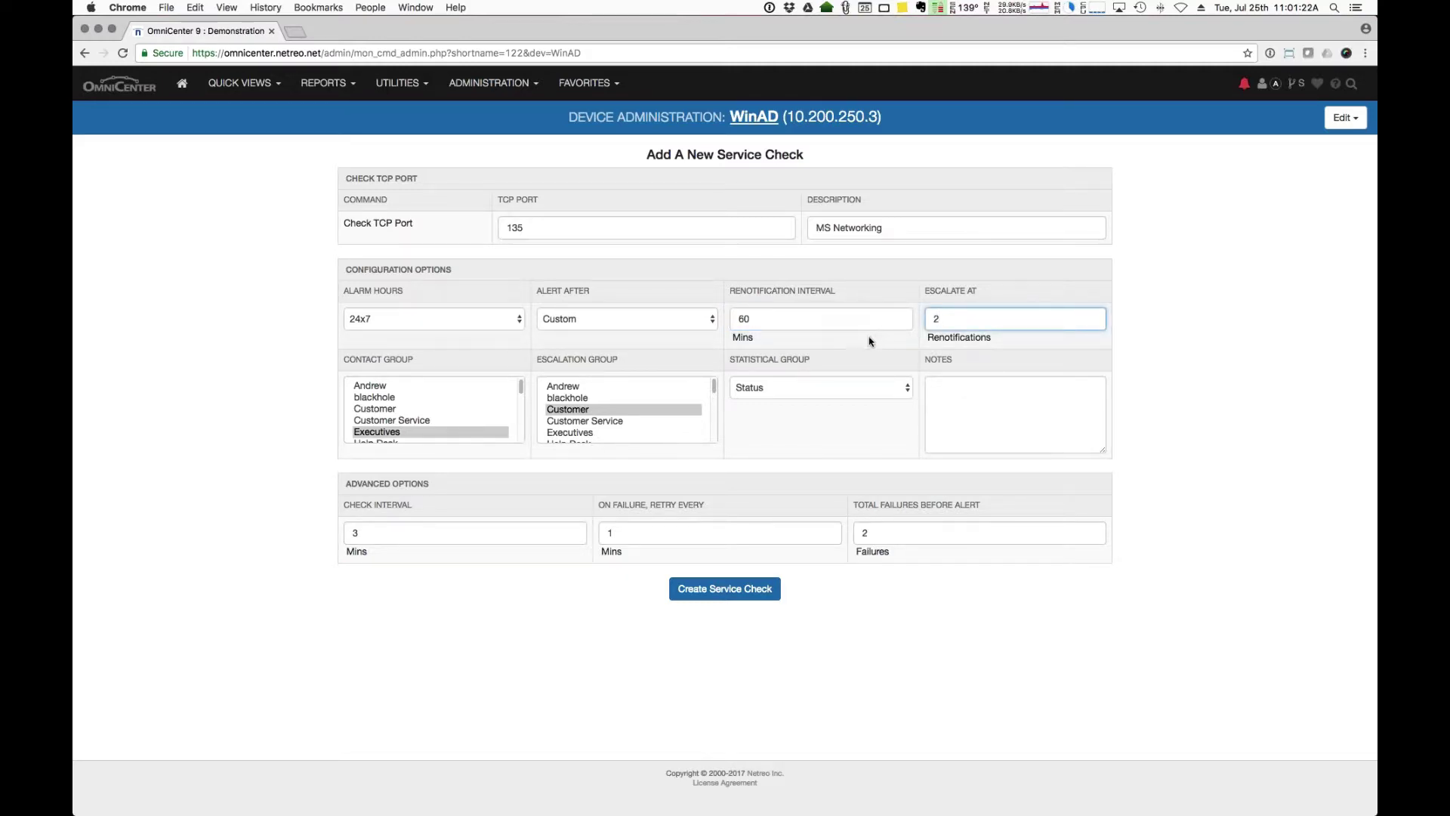
Step: Assign NOC as the check's contact group and Executives as its escalation group
{"action": "left_click", "coordinate": [581, 431]}
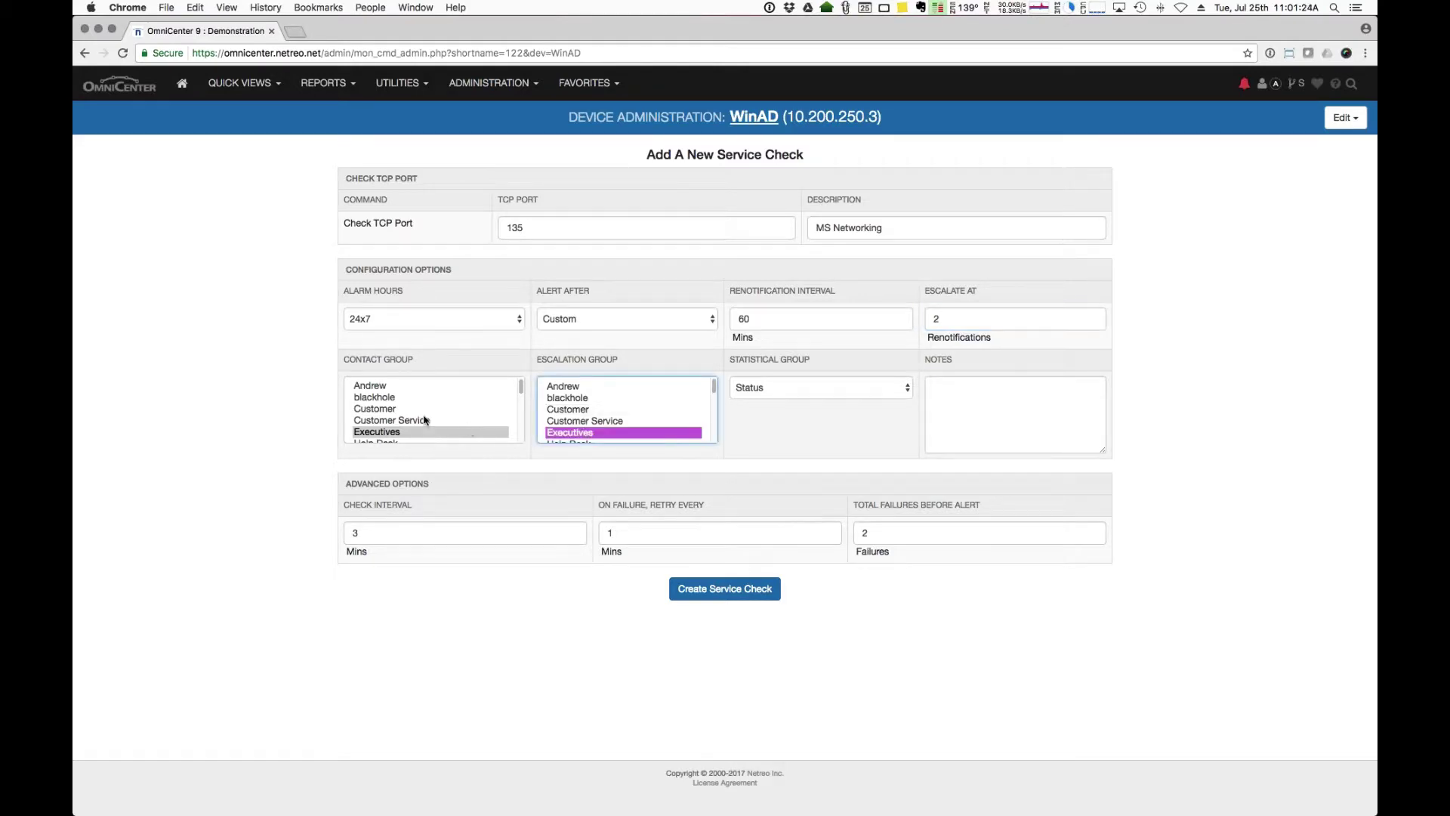
{"action": "scroll", "coordinate": [426, 417], "scroll_direction": "down", "scroll_amount": 3}
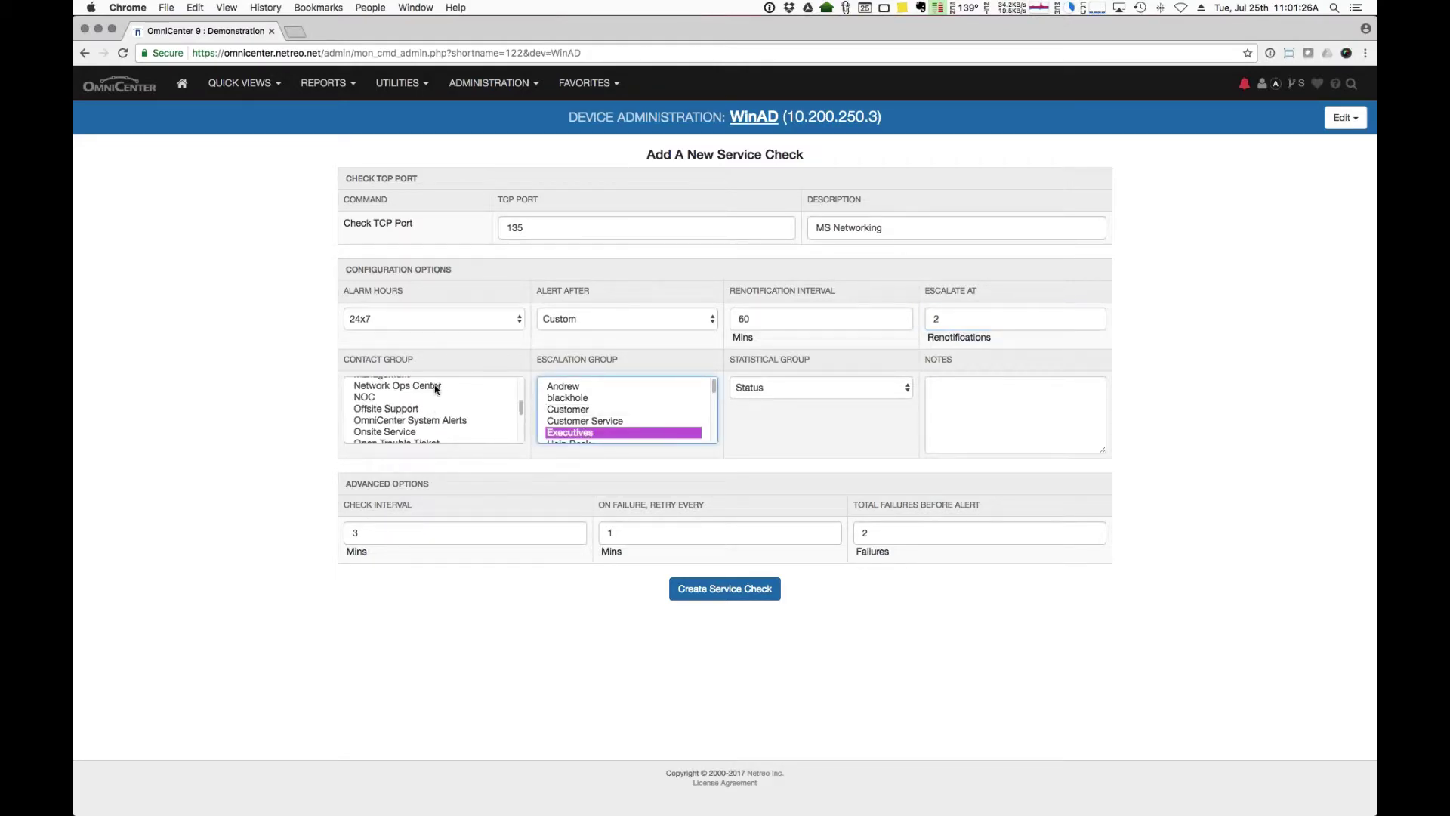
{"action": "left_click", "coordinate": [416, 397]}
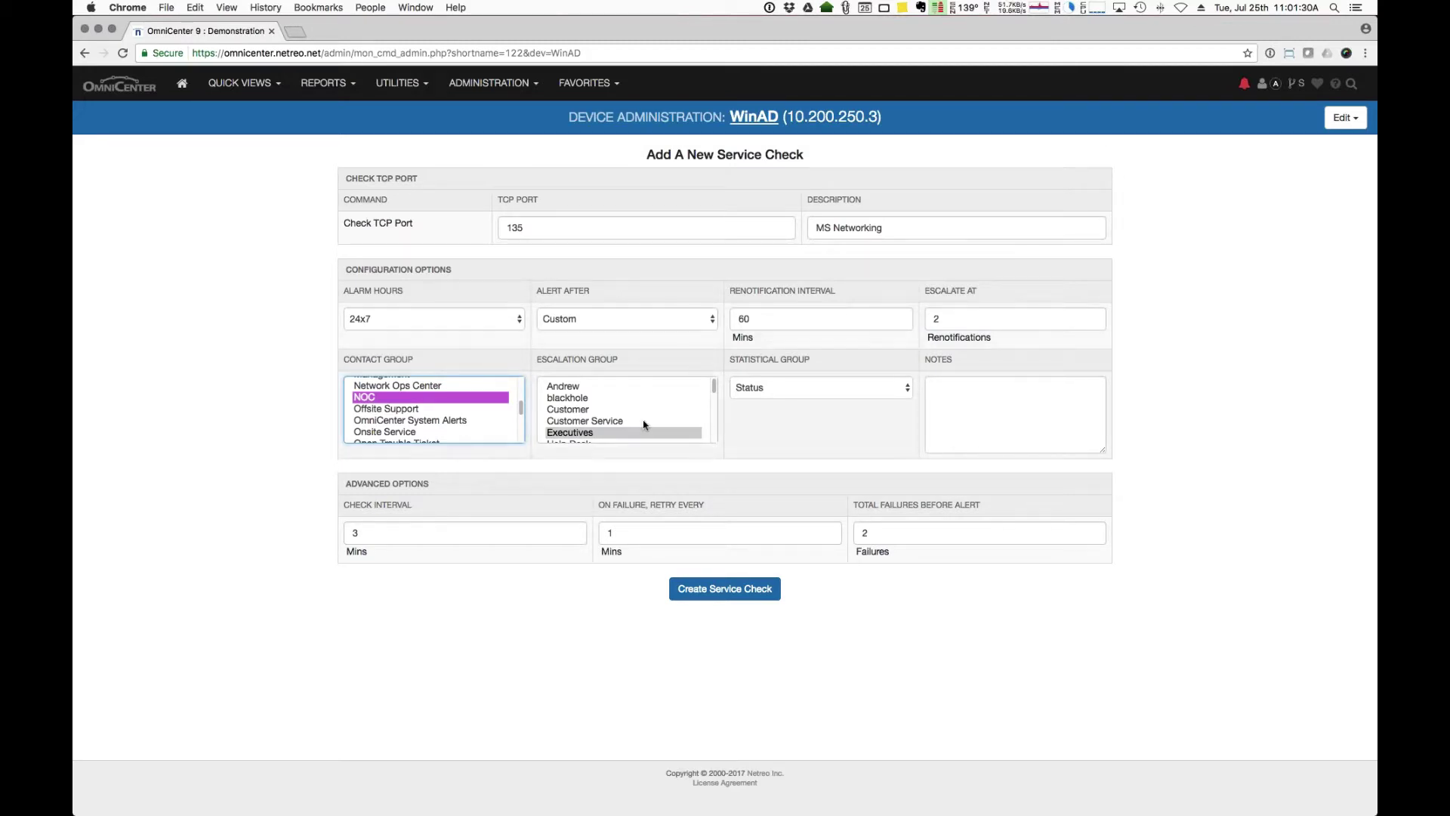
{"action": "left_click", "coordinate": [629, 432]}
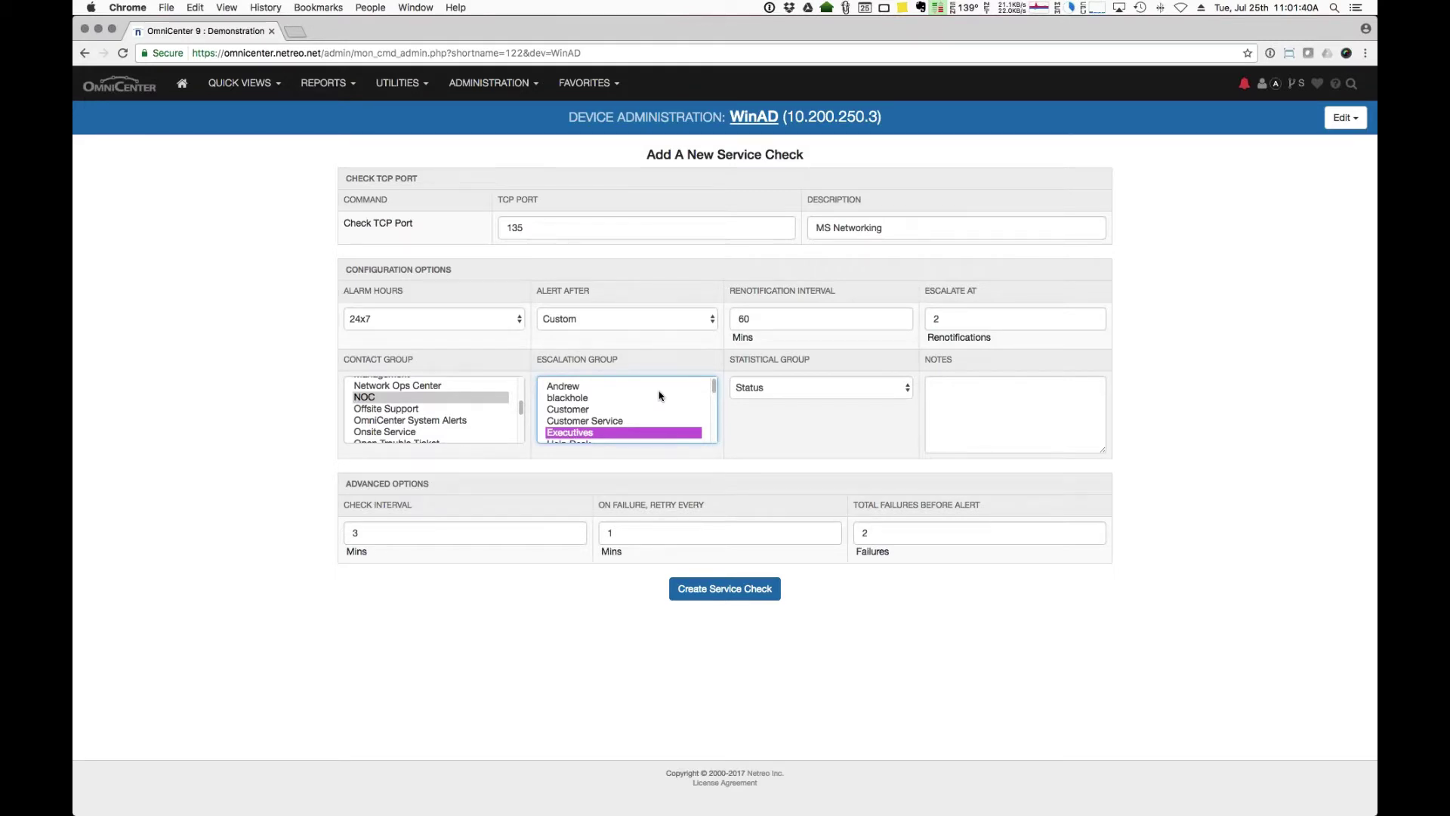
Step: Review the statistical group choices and keep Status selected
{"action": "left_click", "coordinate": [862, 392]}
{"action": "left_click", "coordinate": [863, 387]}
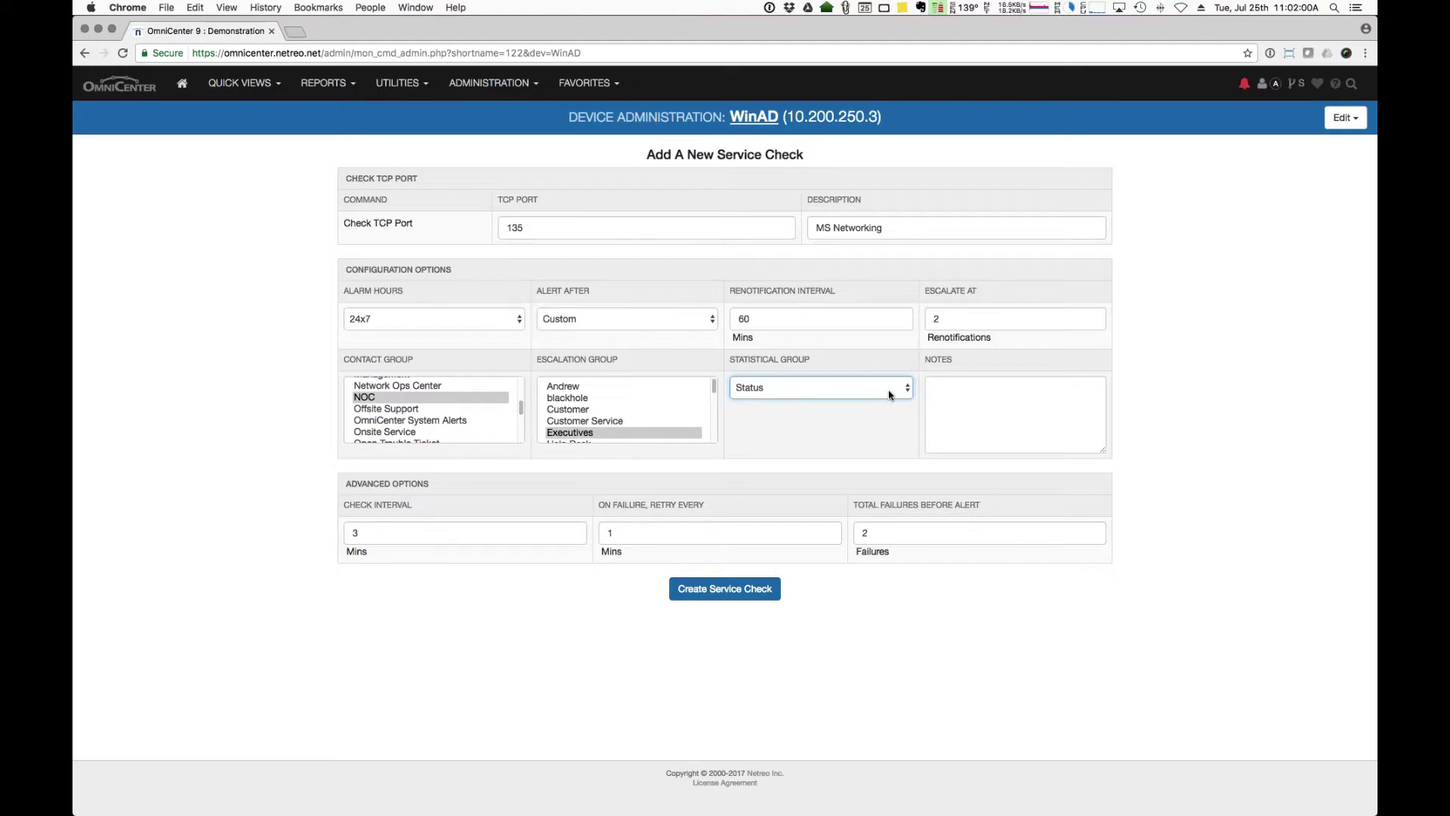
{"action": "left_click", "coordinate": [889, 393]}
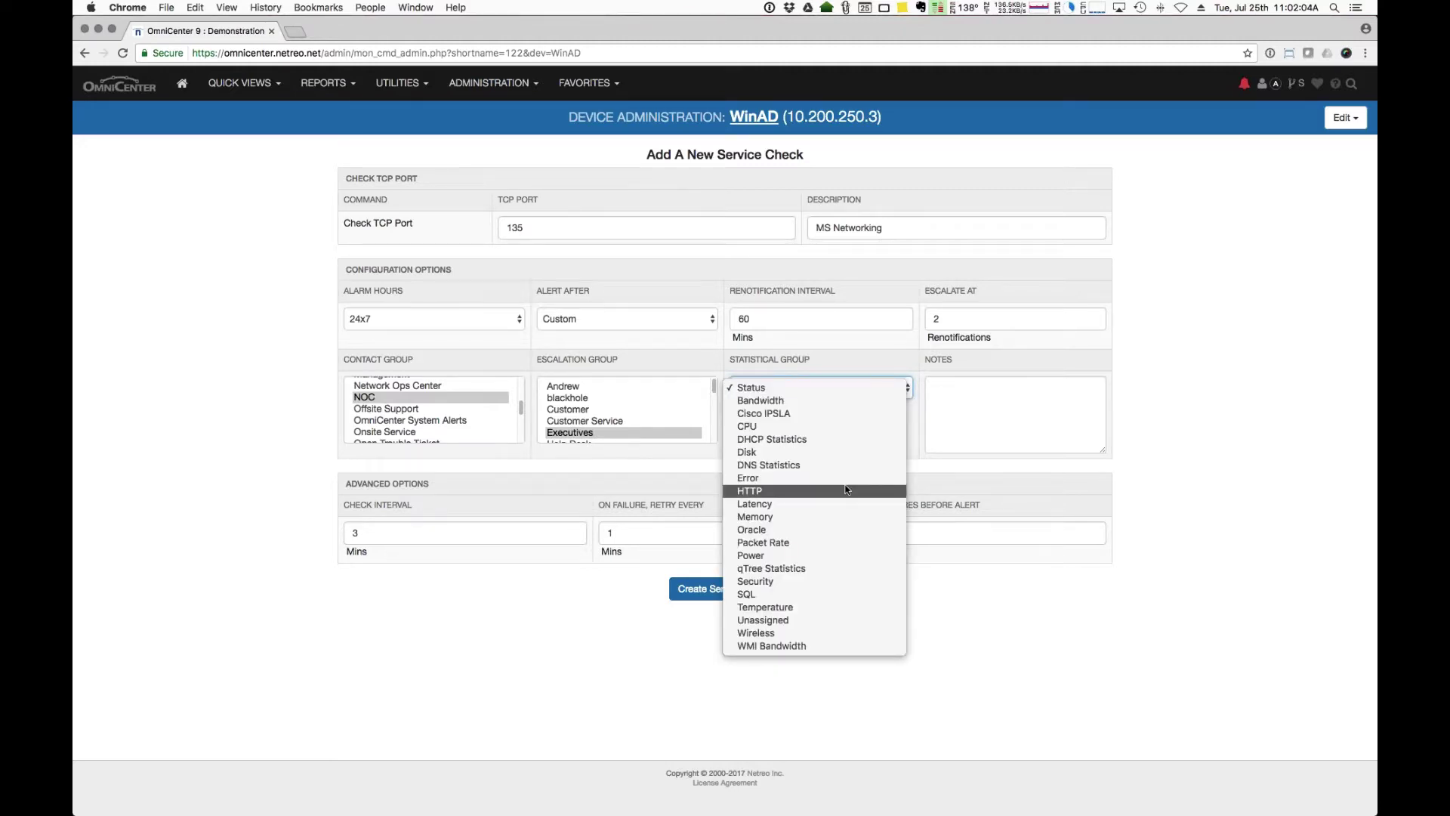
{"action": "left_click", "coordinate": [837, 388]}
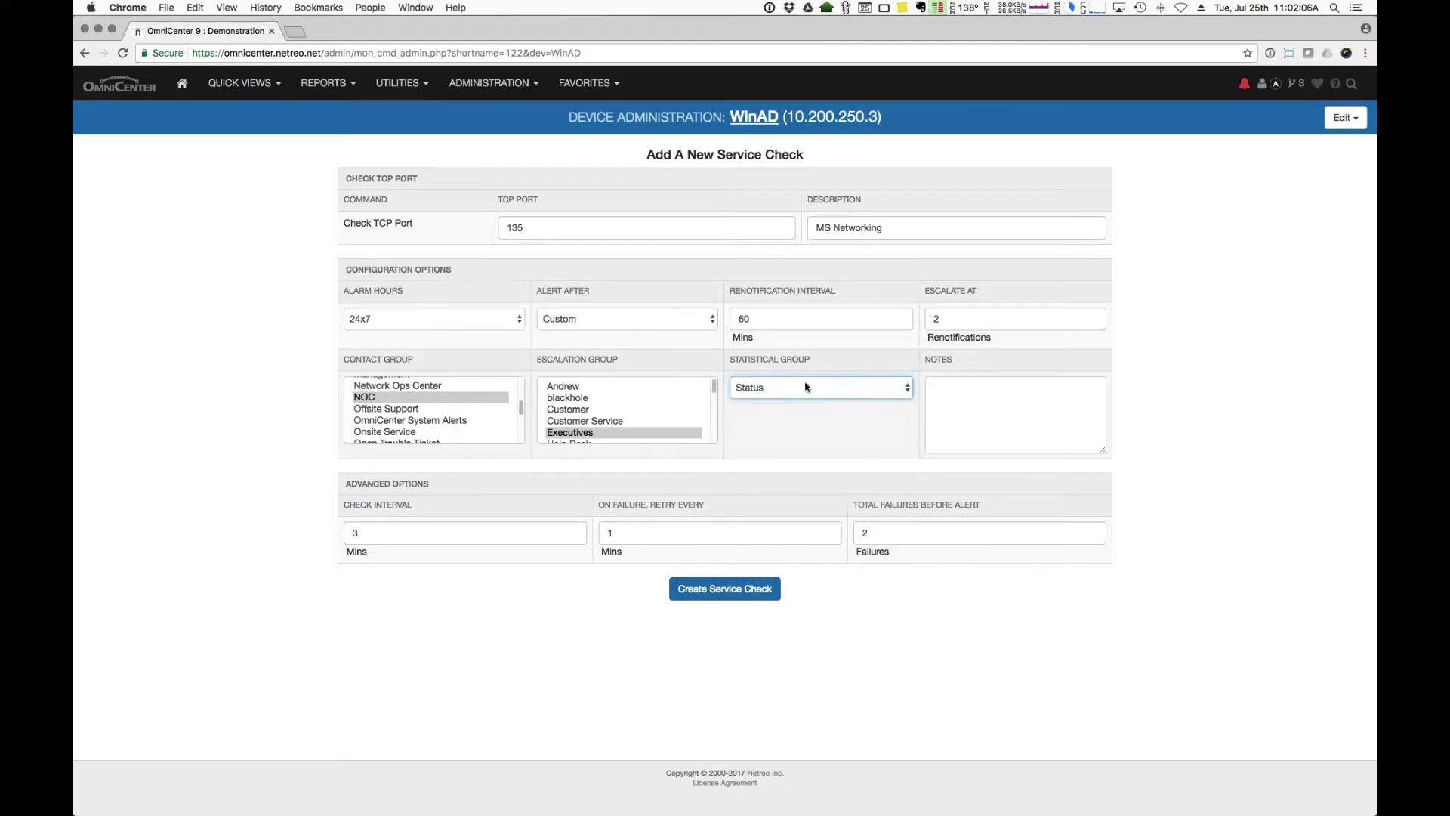
Step: Create the MS Networking service check with empty notes and return to WinAD's availability monitoring options
{"action": "left_click", "coordinate": [931, 384]}
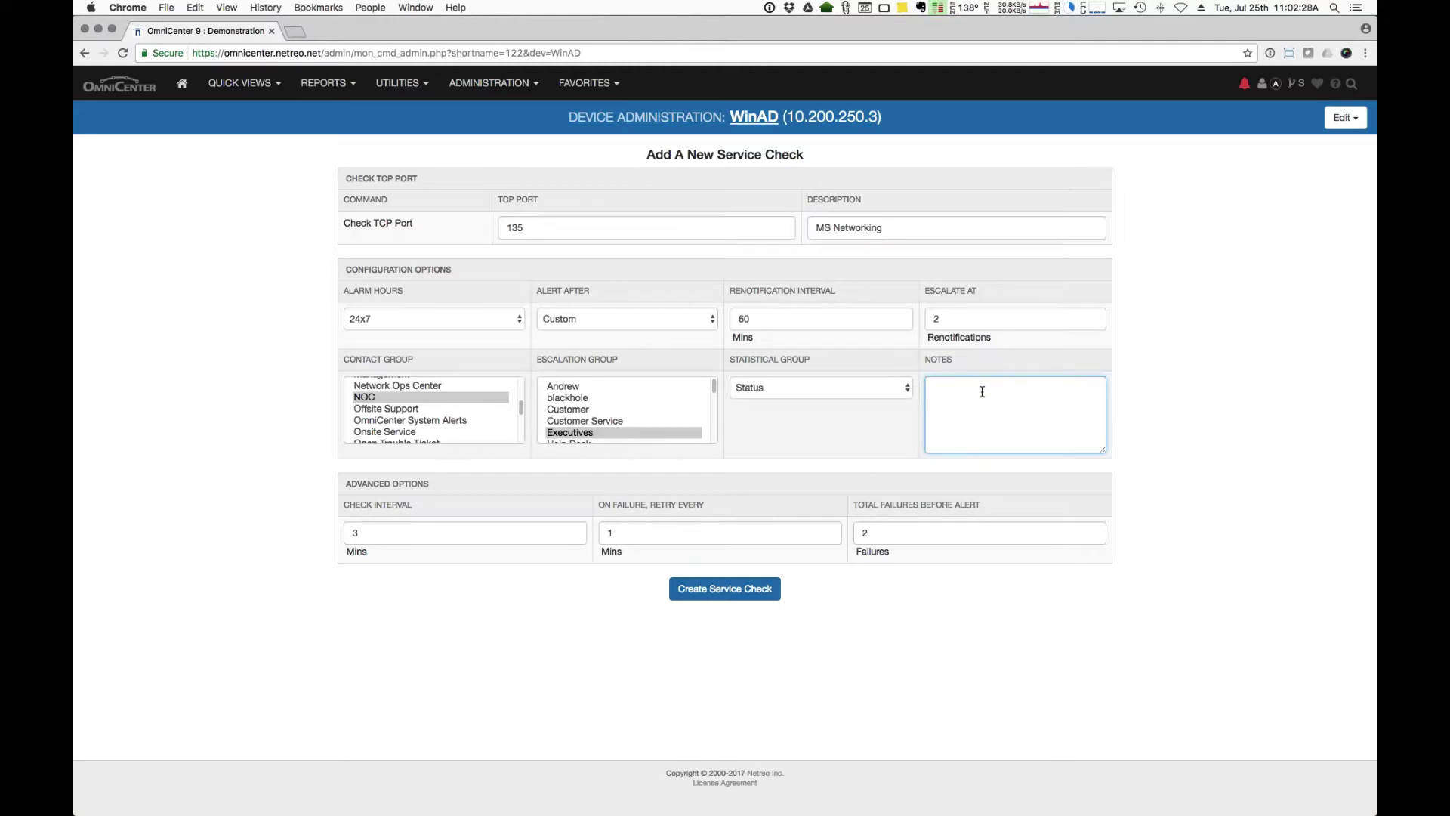
{"action": "left_click", "coordinate": [750, 589]}
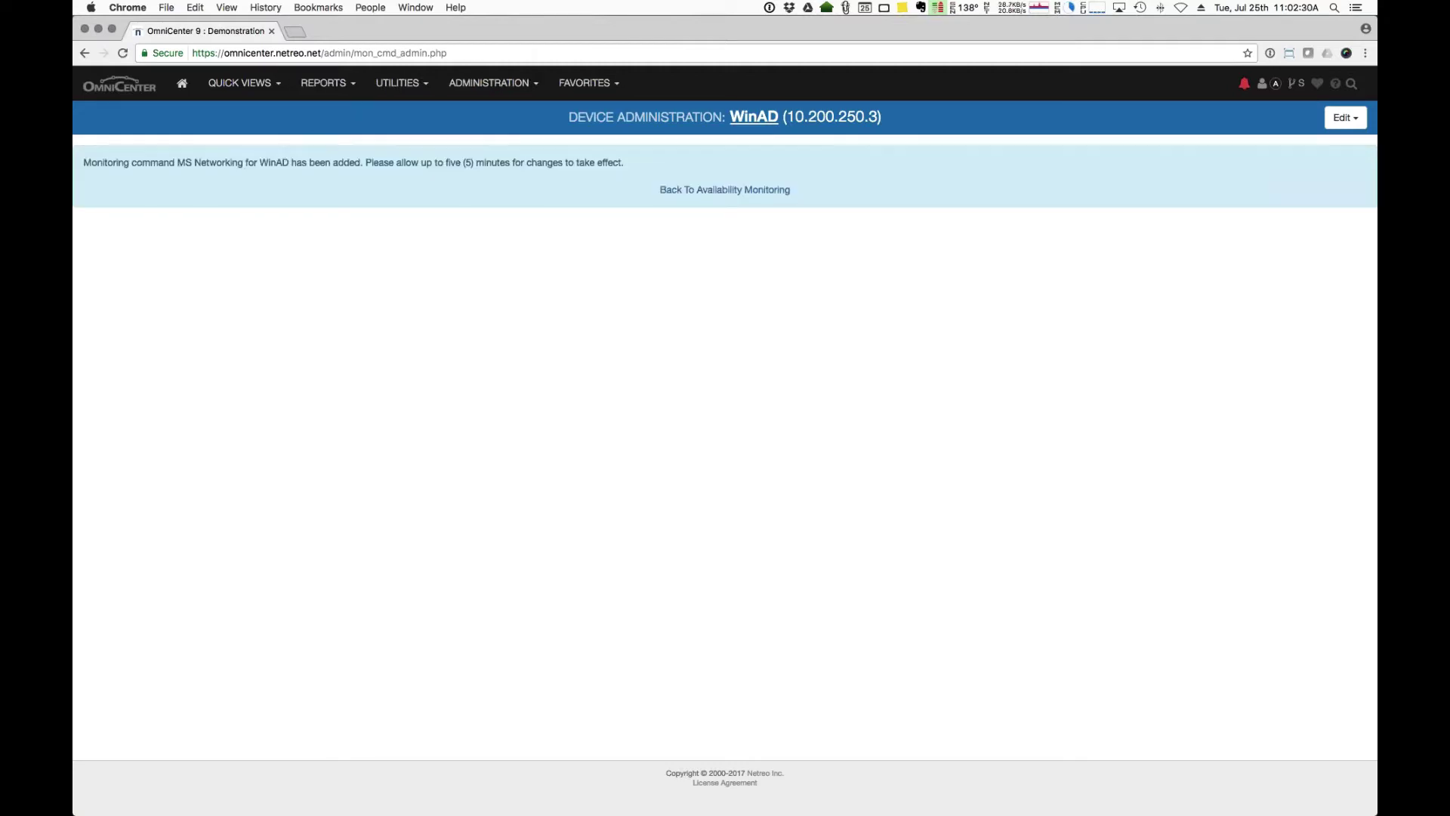
{"action": "left_click", "coordinate": [752, 189]}
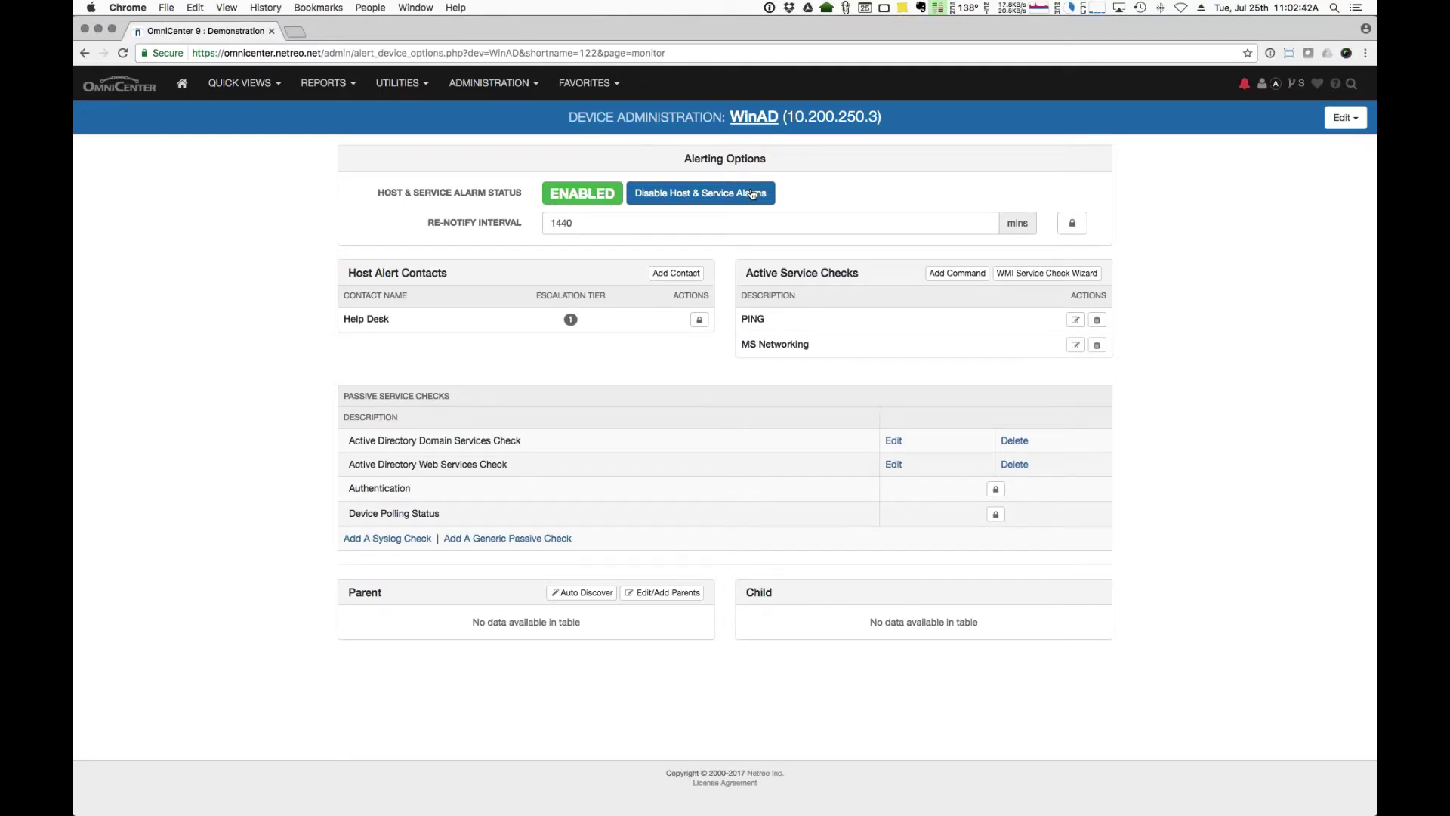
Step: View WinAD's services list, and reopen the MS Networking service check from the device's alerting options
{"action": "left_click", "coordinate": [773, 116]}
{"action": "left_click", "coordinate": [490, 160]}
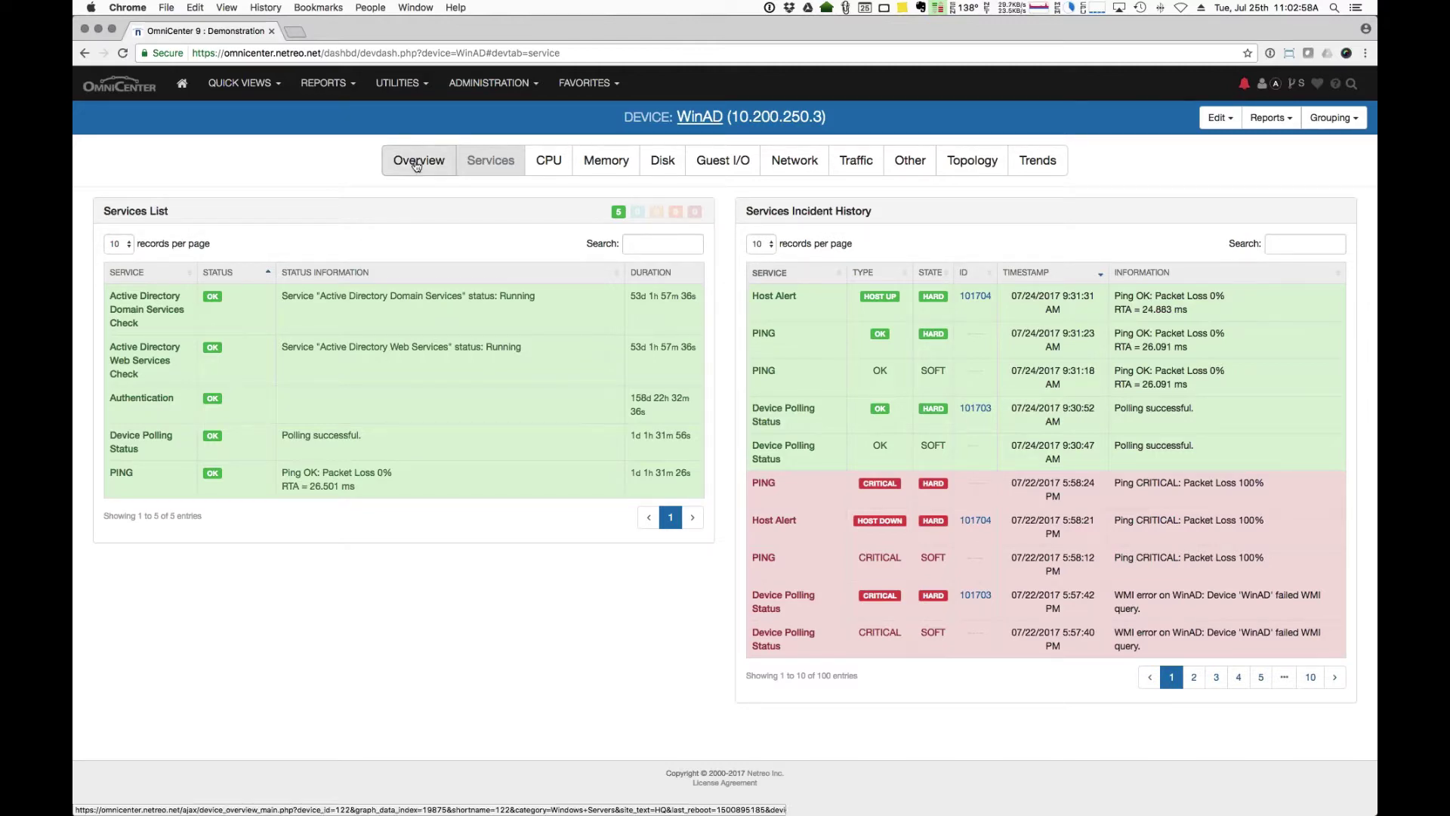
{"action": "left_click", "coordinate": [1220, 120]}
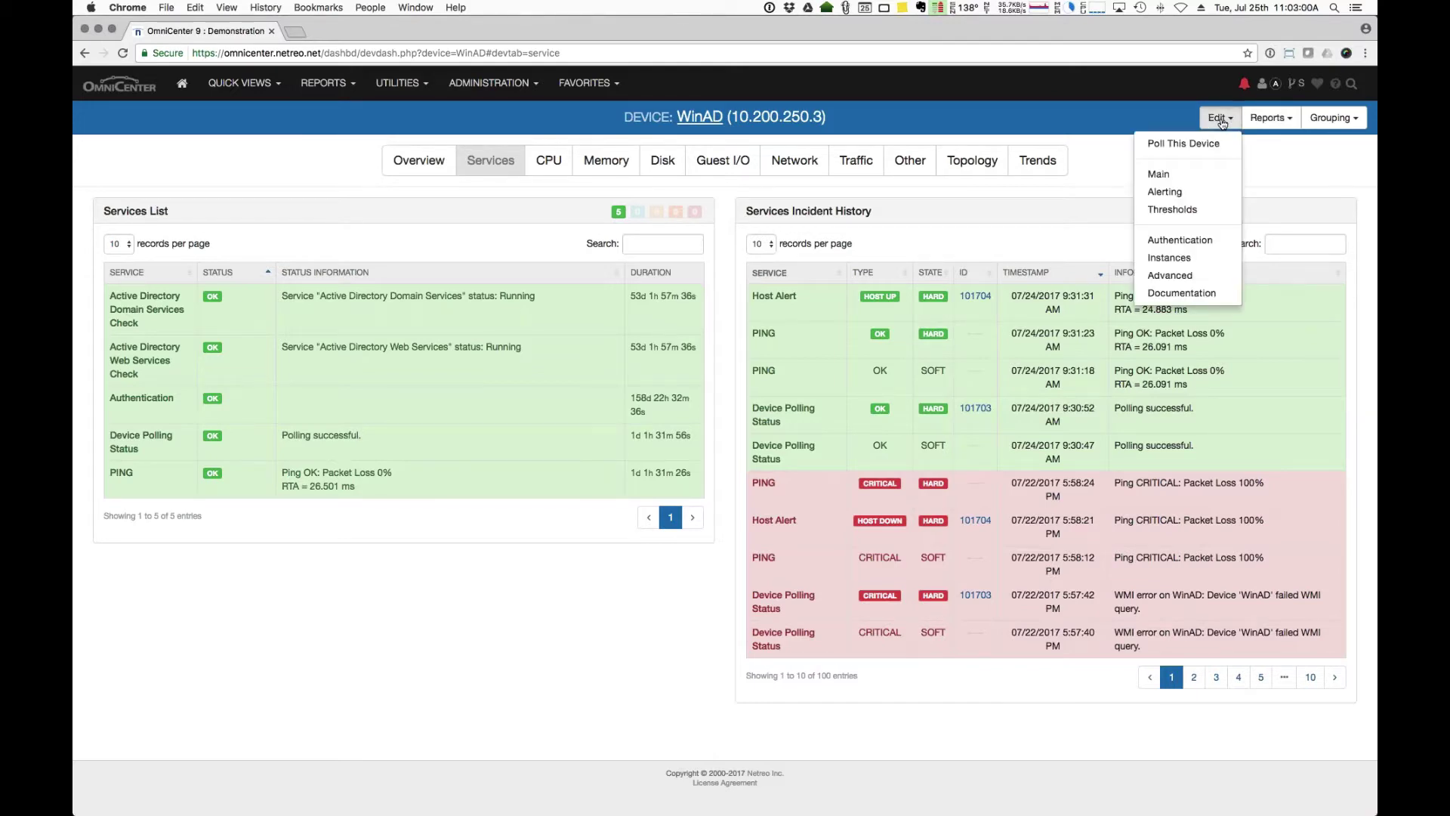
{"action": "left_click", "coordinate": [1197, 200]}
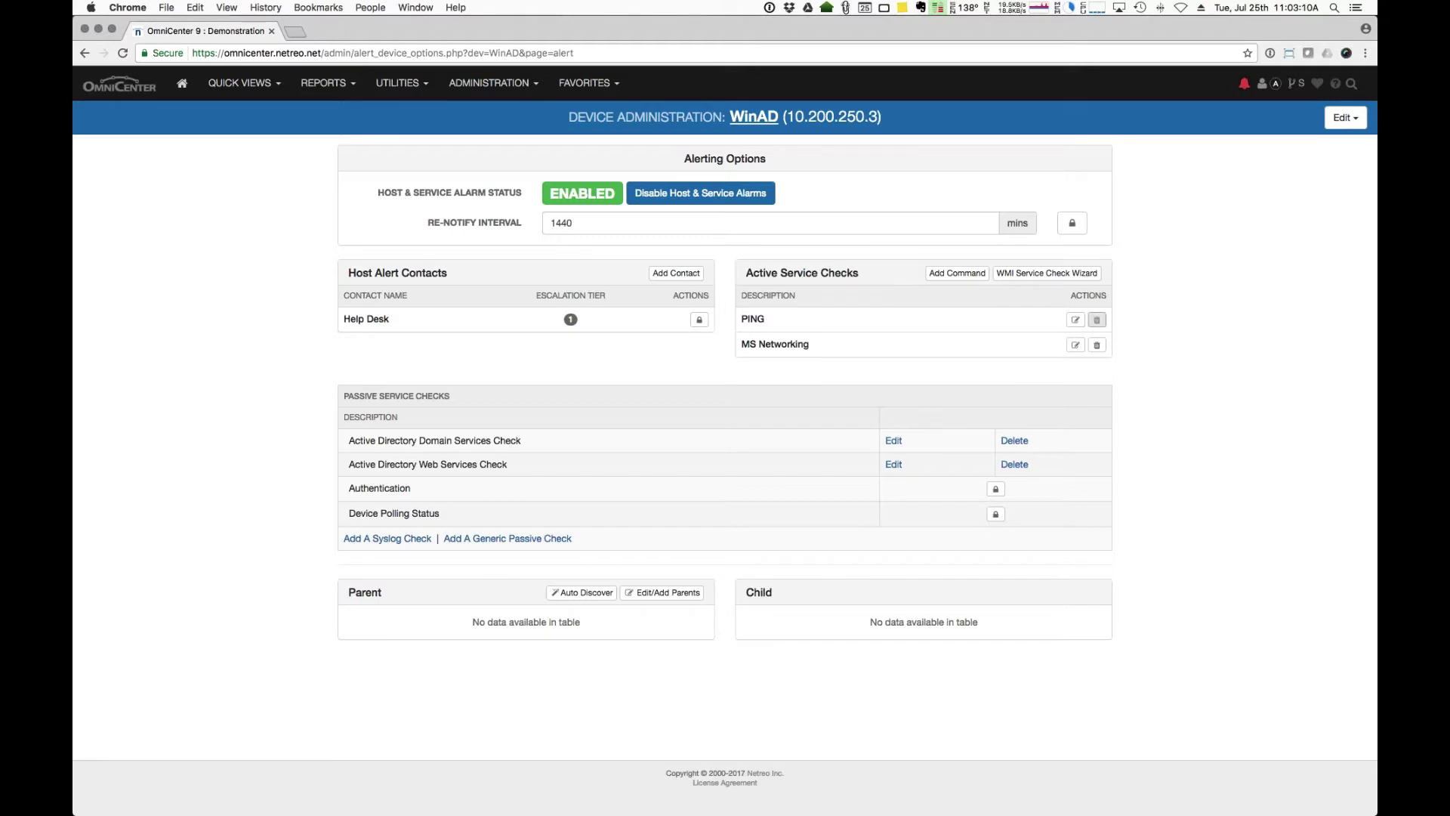
{"action": "left_click", "coordinate": [1076, 345]}
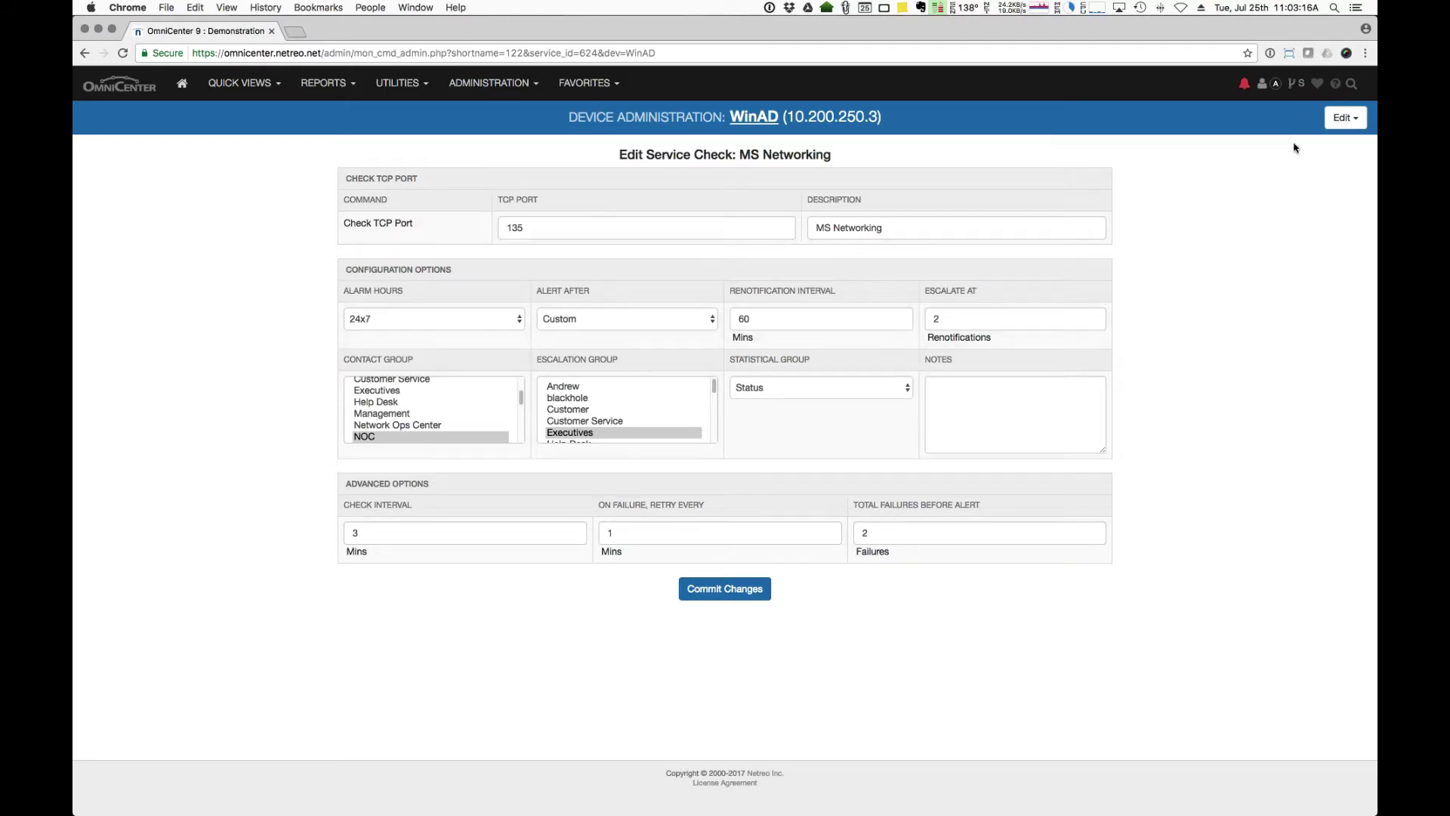
Step: Review WinAD's main device details and its documentation page with attributes and reference contacts
{"action": "left_click", "coordinate": [1343, 119]}
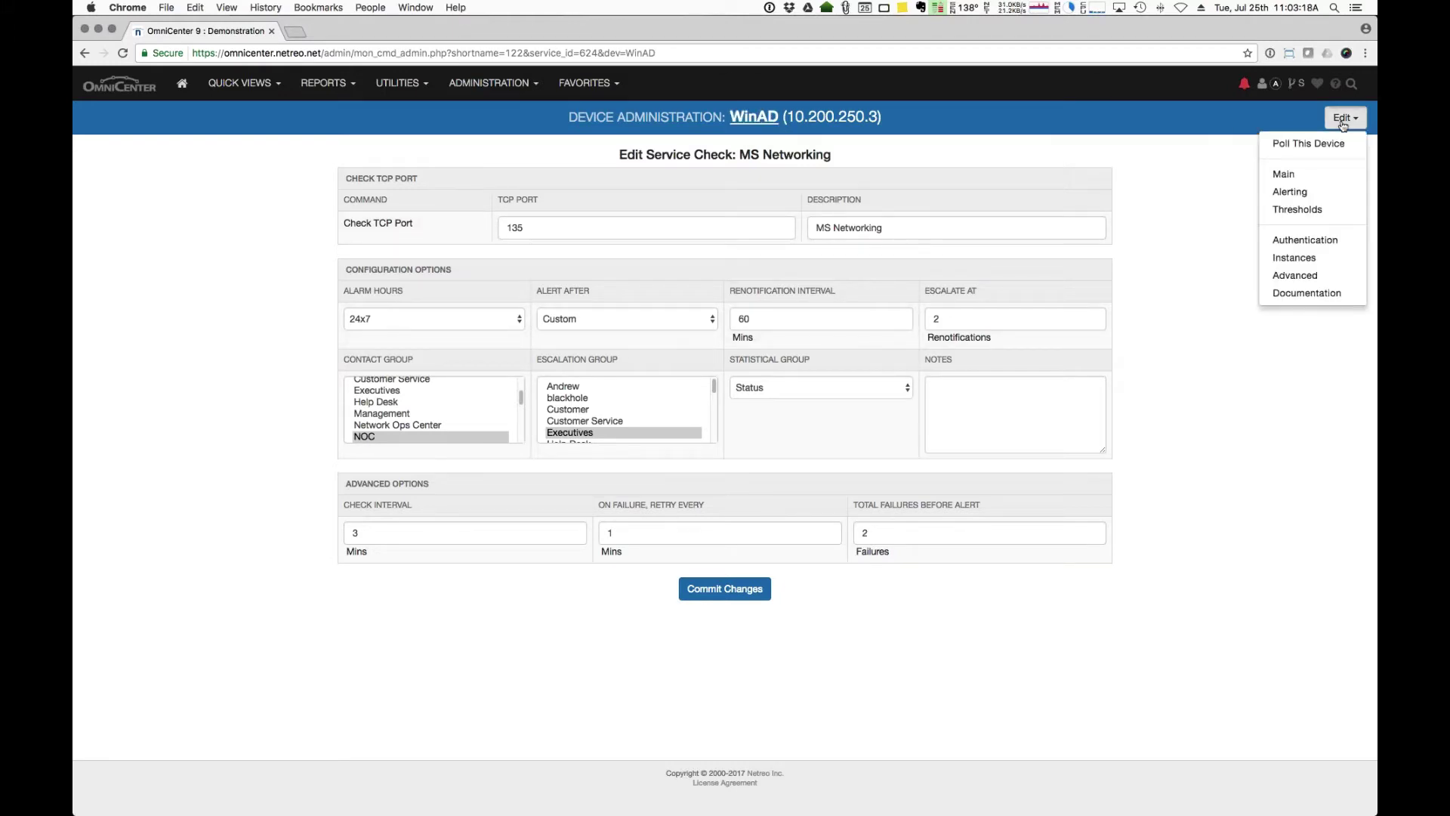
{"action": "left_click", "coordinate": [1309, 176]}
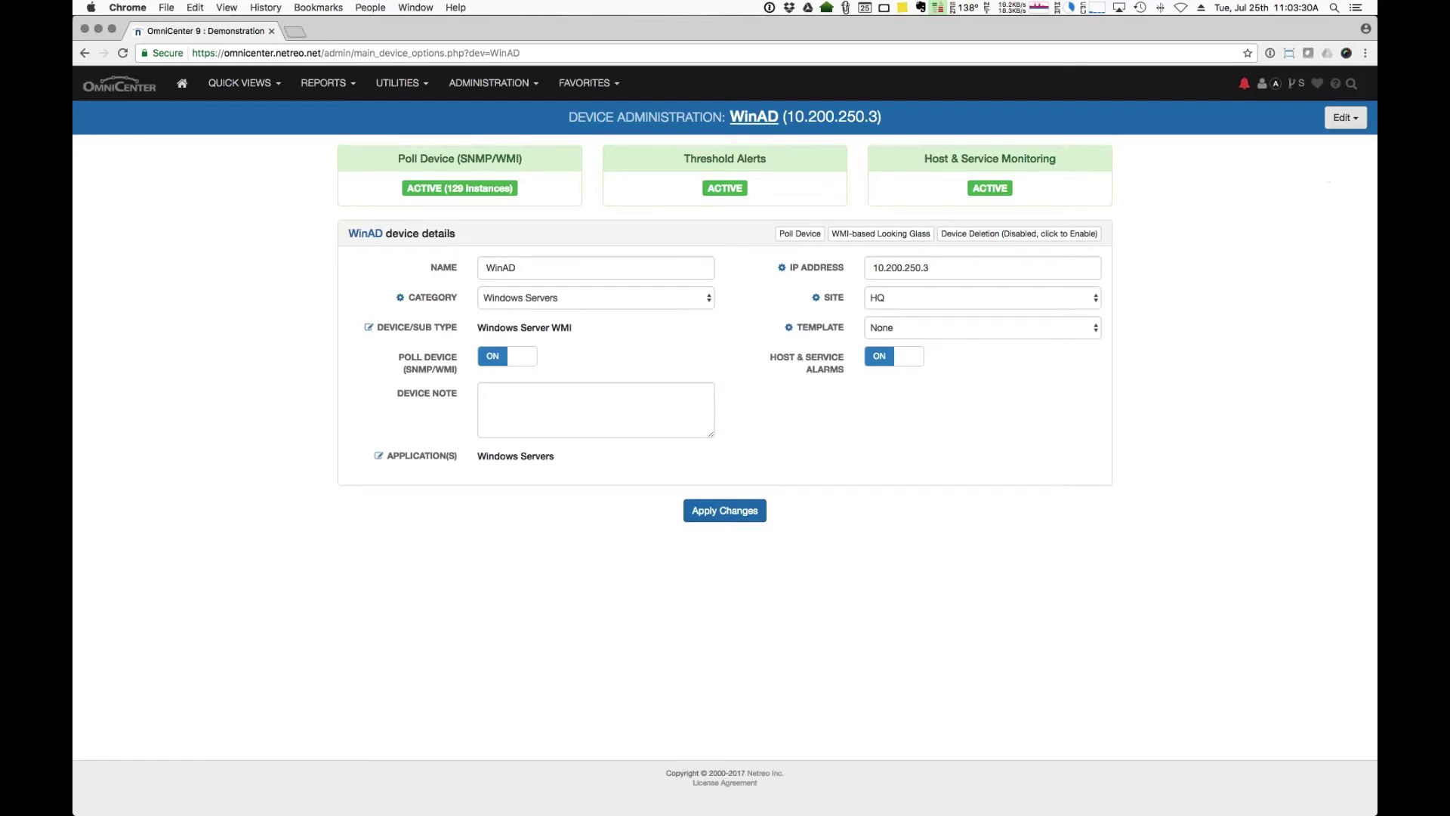
{"action": "left_click", "coordinate": [1343, 118]}
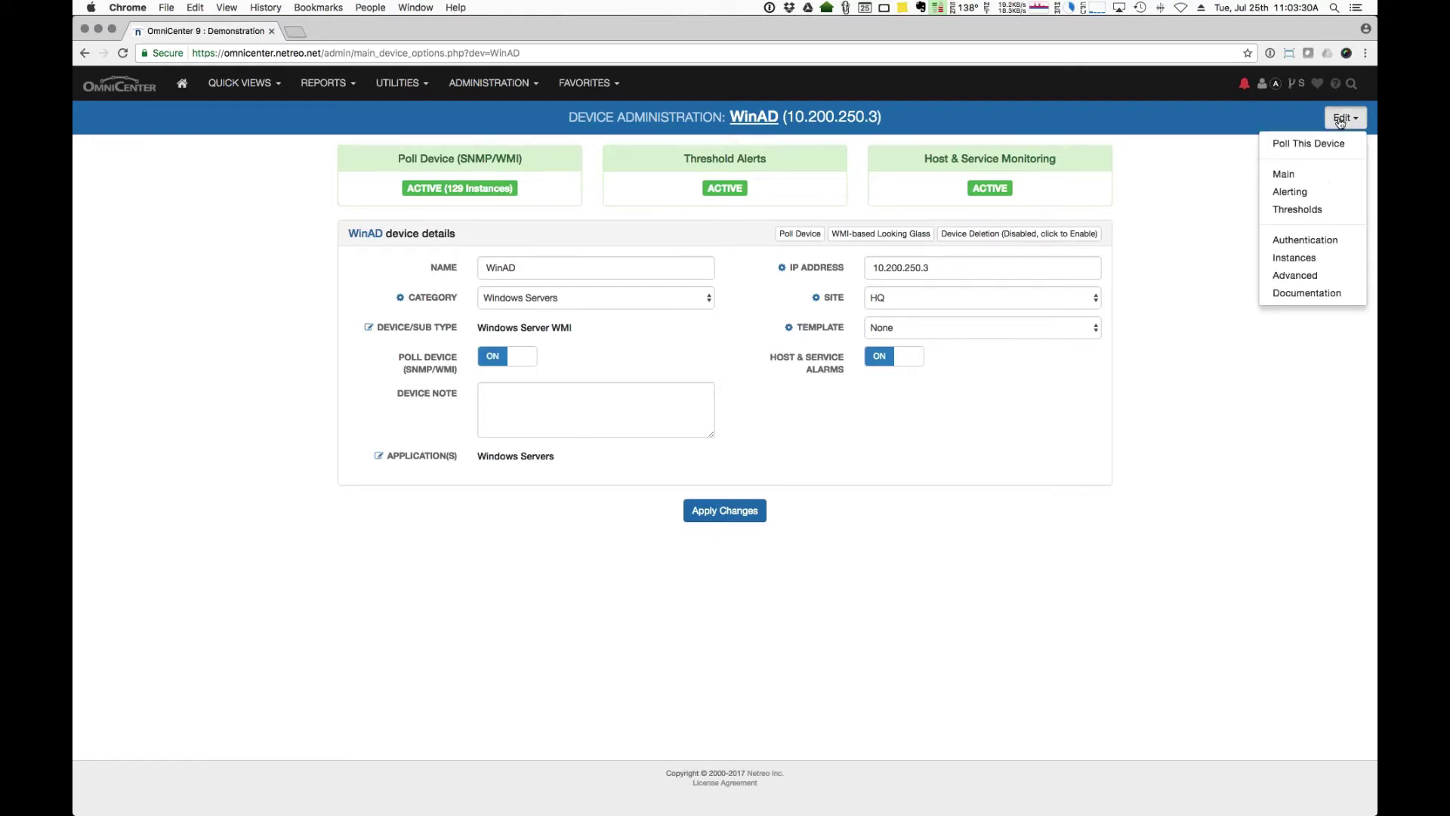
{"action": "left_click", "coordinate": [1289, 297]}
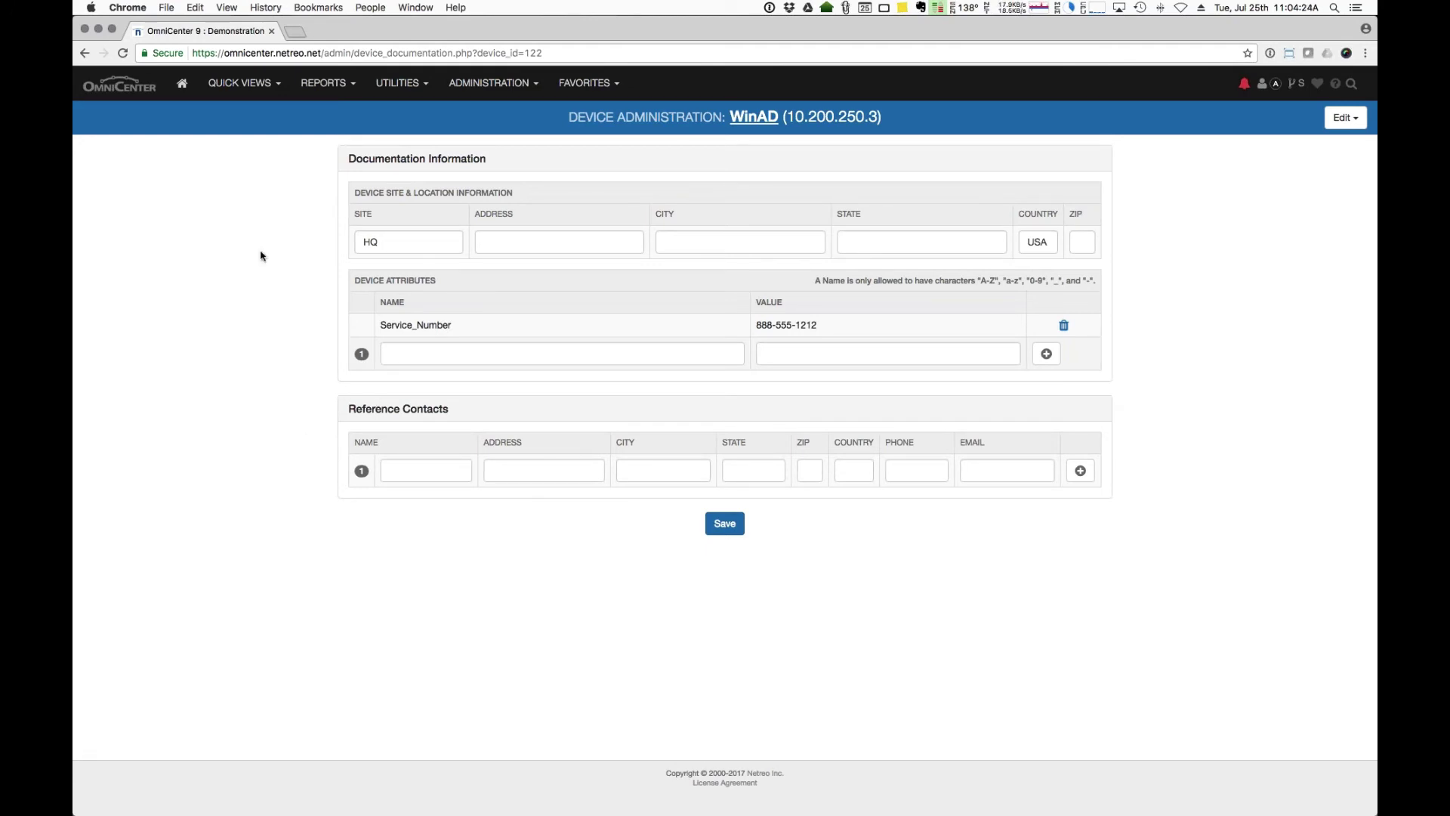
Step: Open the default "Host alert by email" template from the alert formatting administration
{"action": "left_click", "coordinate": [184, 88]}
{"action": "mouse_move", "coordinate": [494, 85]}
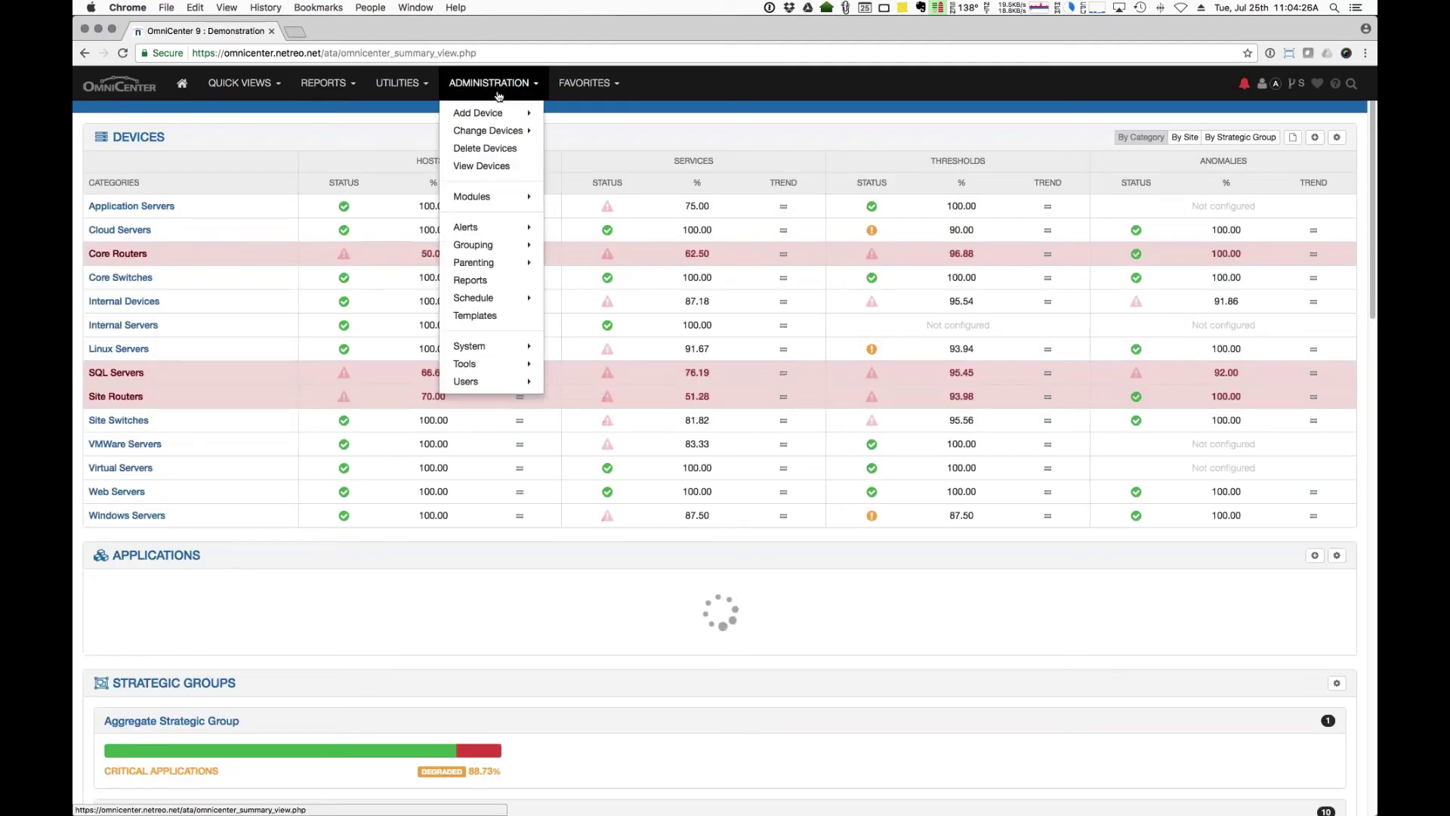
{"action": "mouse_move", "coordinate": [491, 228]}
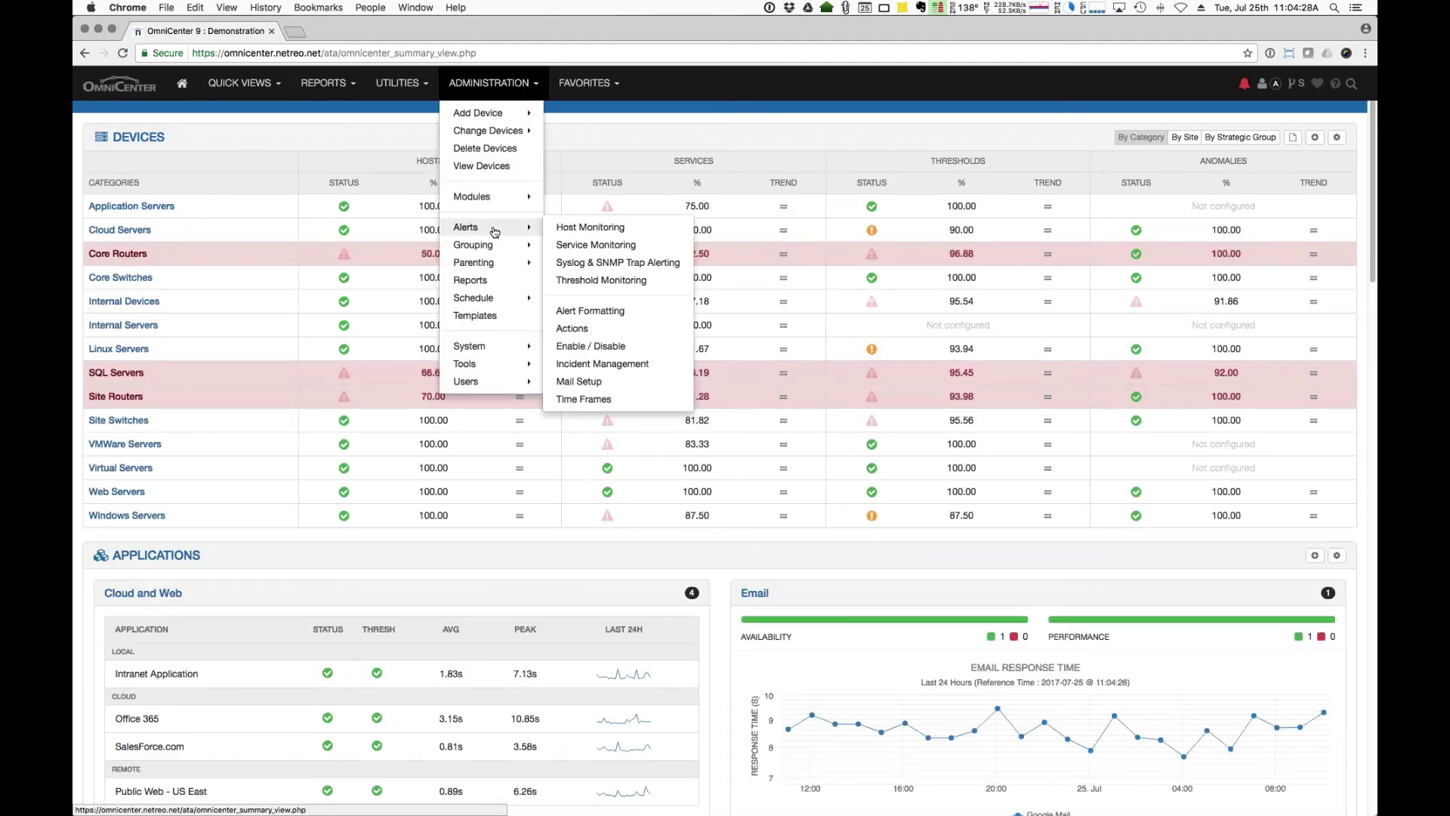
{"action": "left_click", "coordinate": [587, 314]}
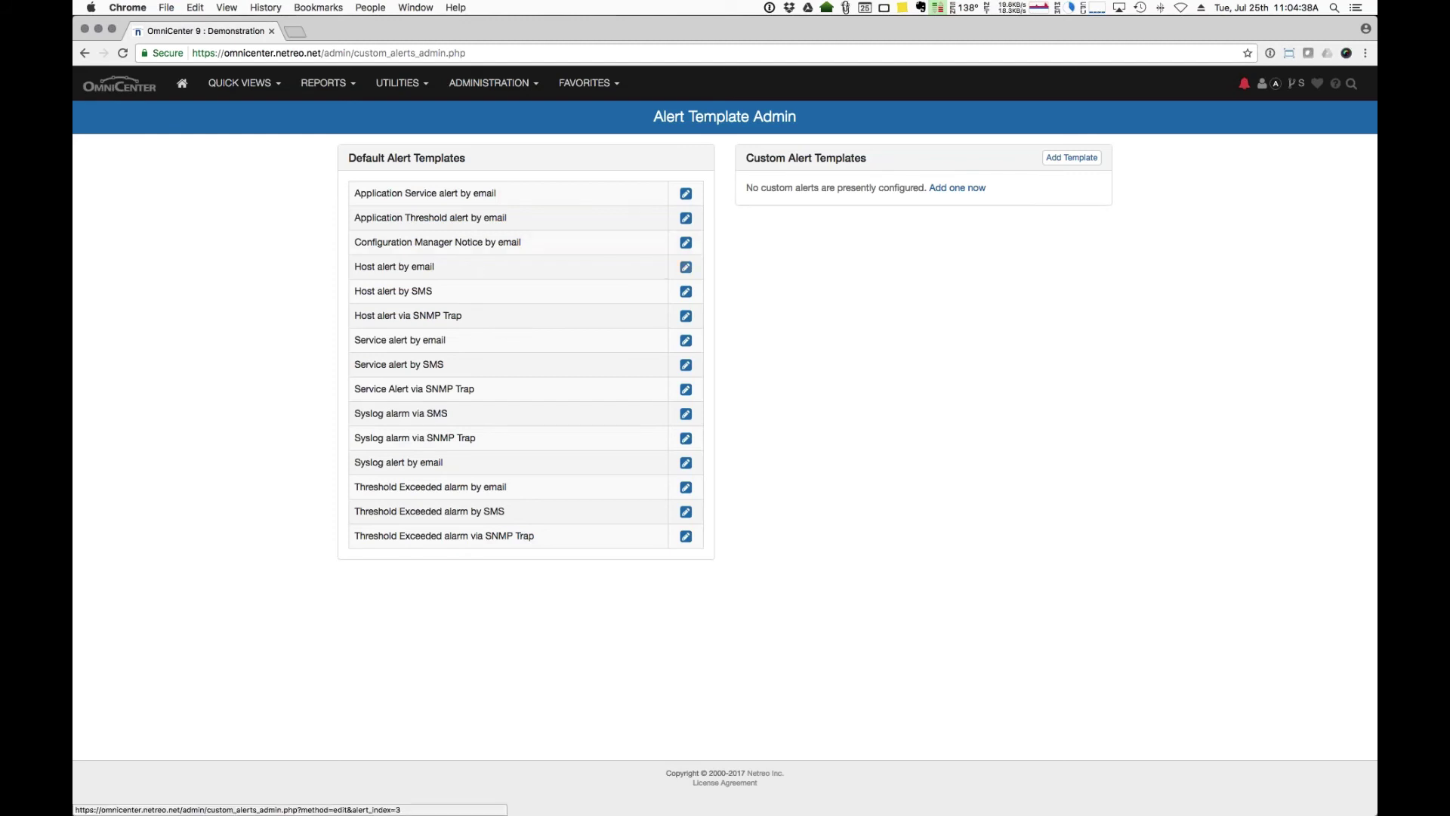
{"action": "left_click", "coordinate": [686, 267]}
Step: Examine the host email template's message and its {DEVICE_DOCUMENTATION}, {HOSTNOTE} and {SERVICENOTE} macros, and return to the home dashboard
{"action": "scroll", "coordinate": [300, 434], "scroll_direction": "down", "scroll_amount": 5}
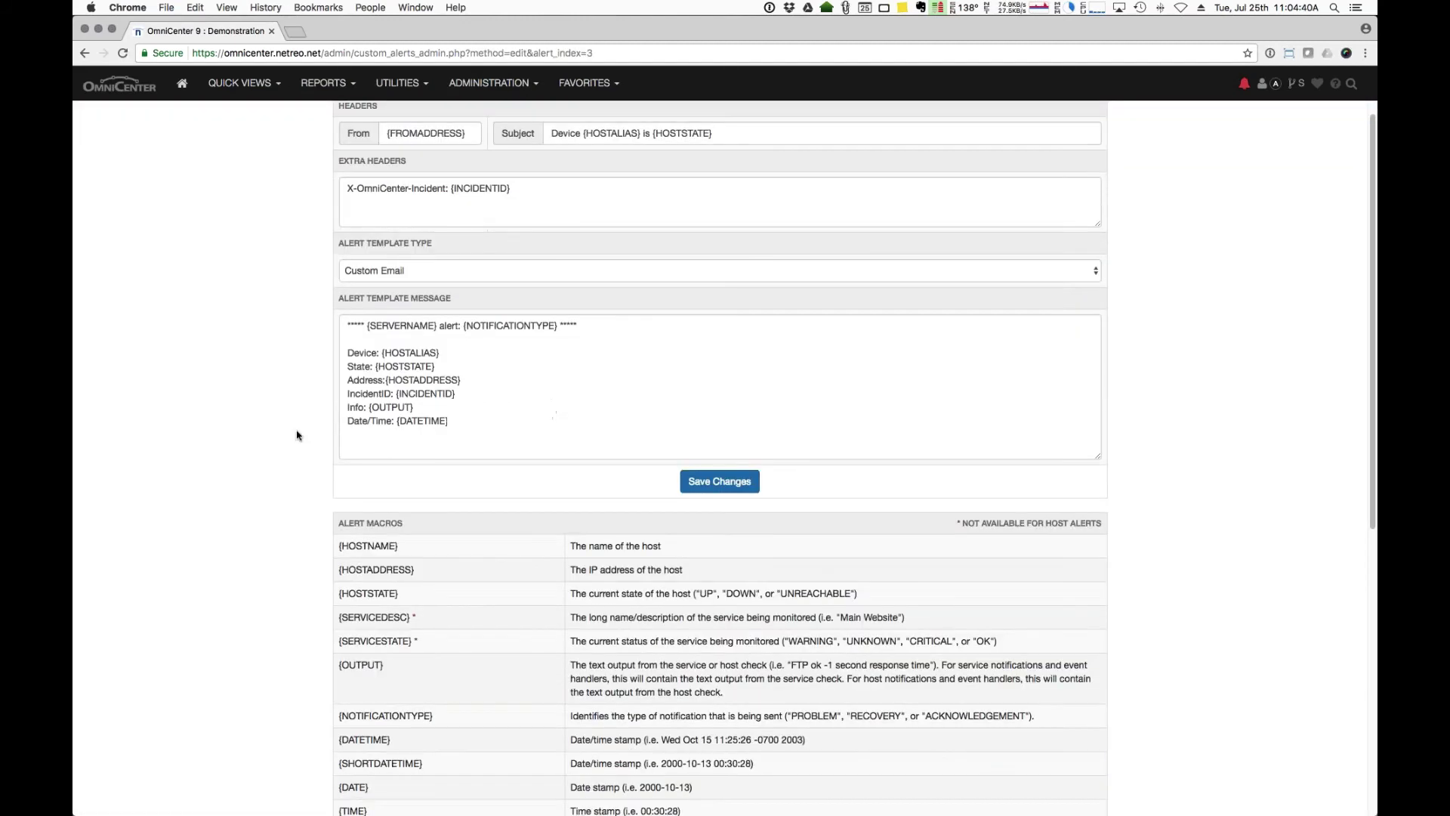
{"action": "scroll", "coordinate": [431, 462], "scroll_direction": "down", "scroll_amount": 6}
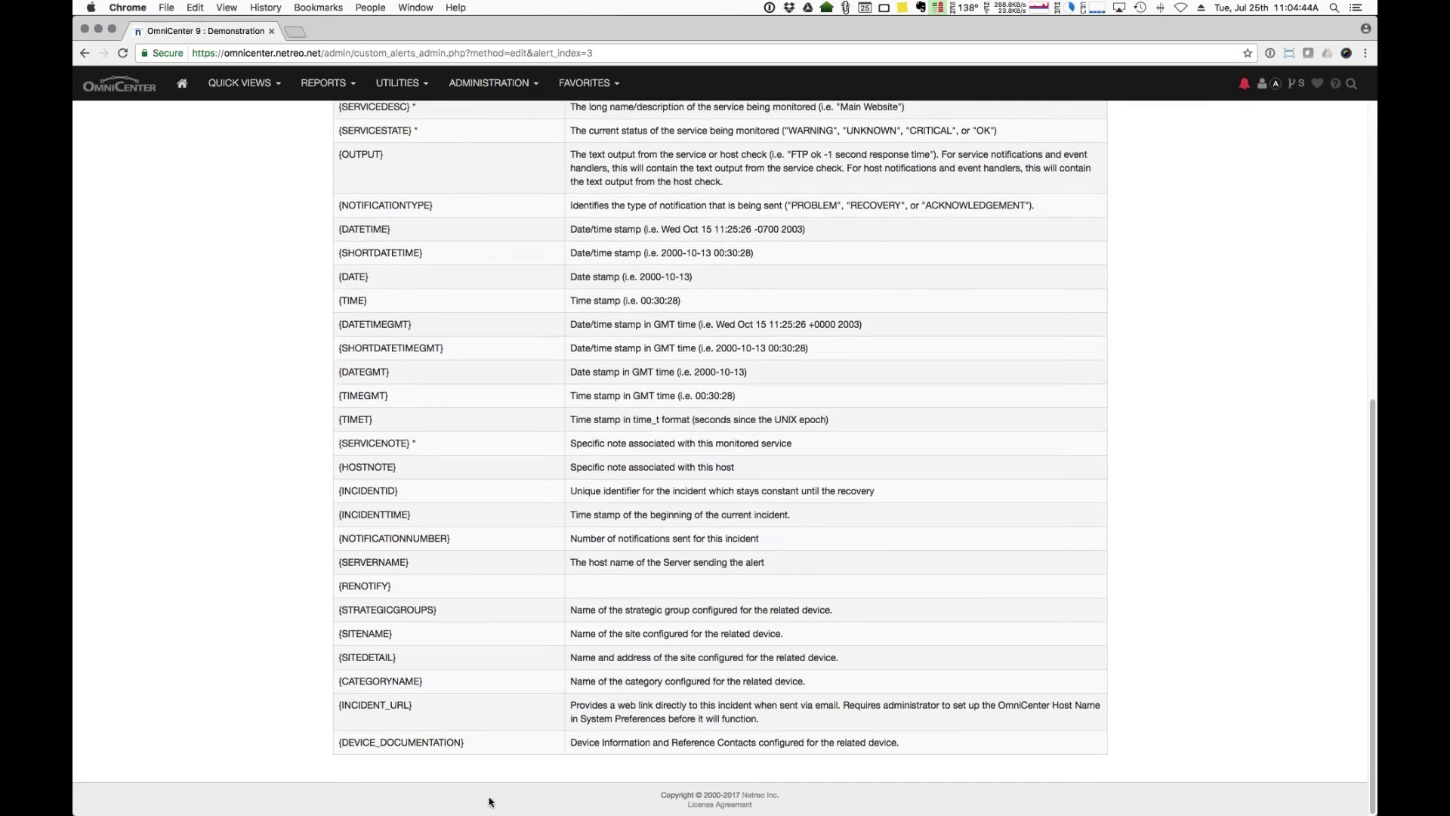
{"action": "left_click_drag", "start_coordinate": [496, 751], "coordinate": [366, 745]}
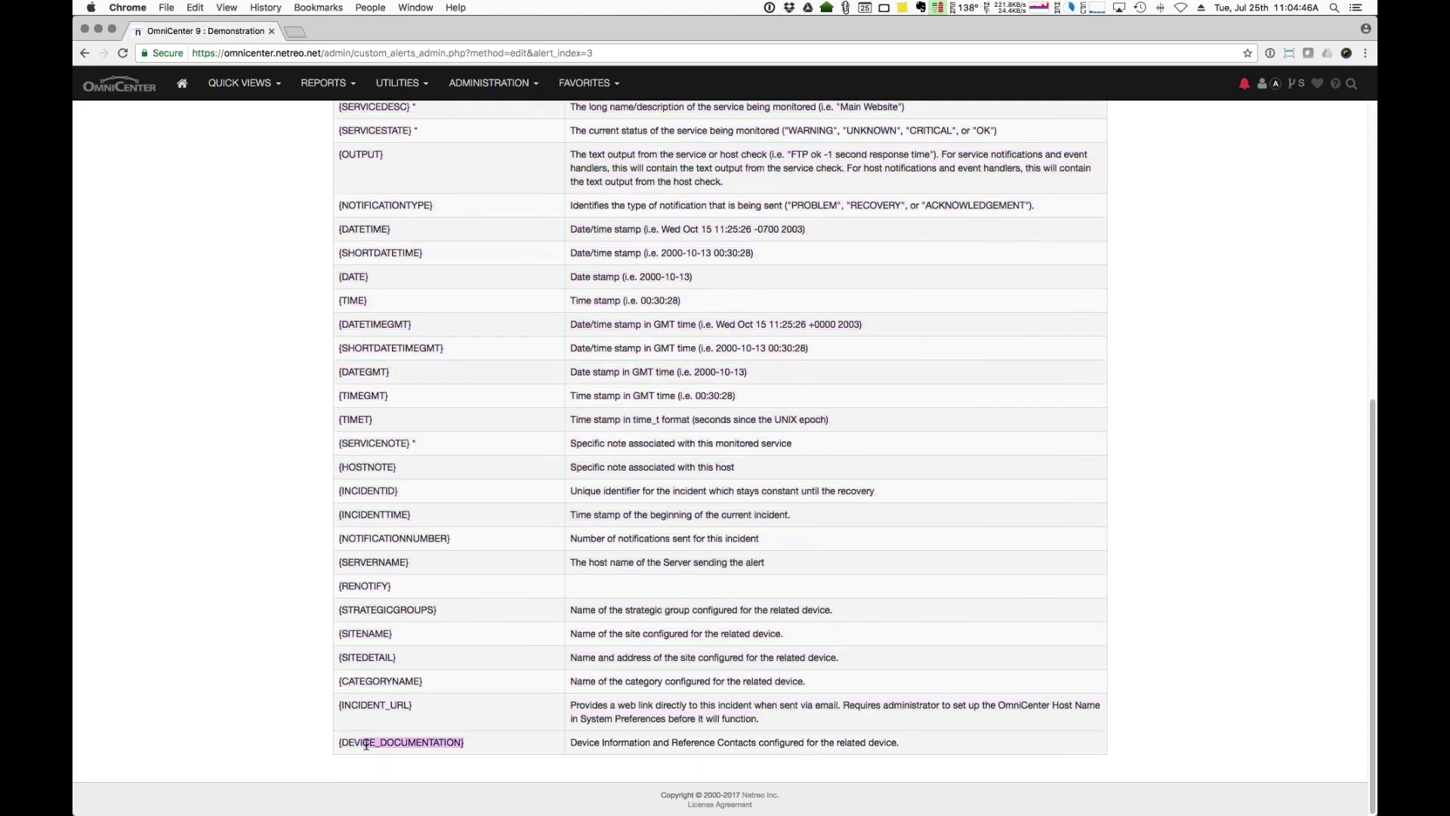
{"action": "double_click", "coordinate": [367, 467]}
{"action": "double_click", "coordinate": [375, 443]}
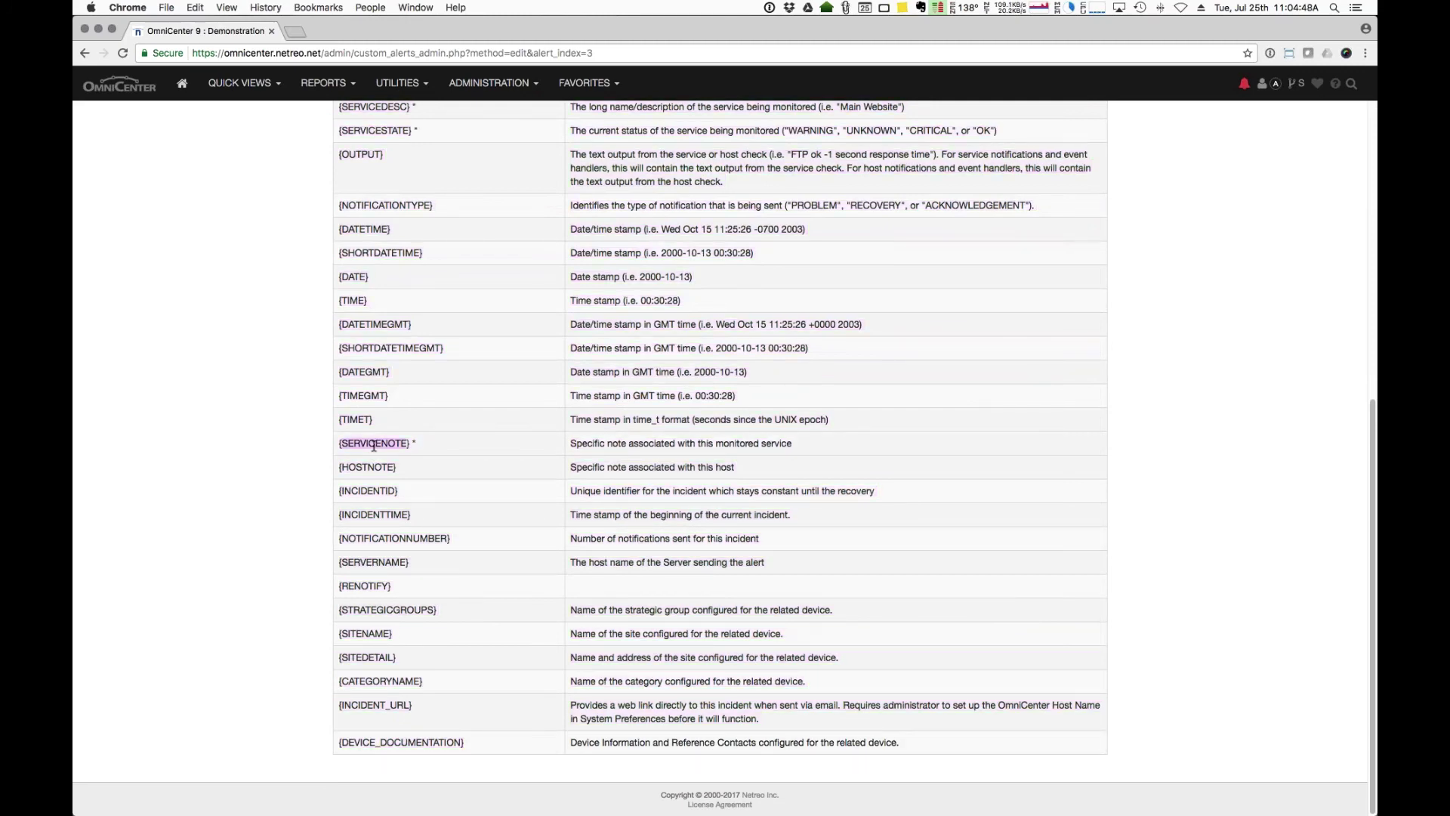
{"action": "scroll", "coordinate": [295, 390], "scroll_direction": "up", "scroll_amount": 8}
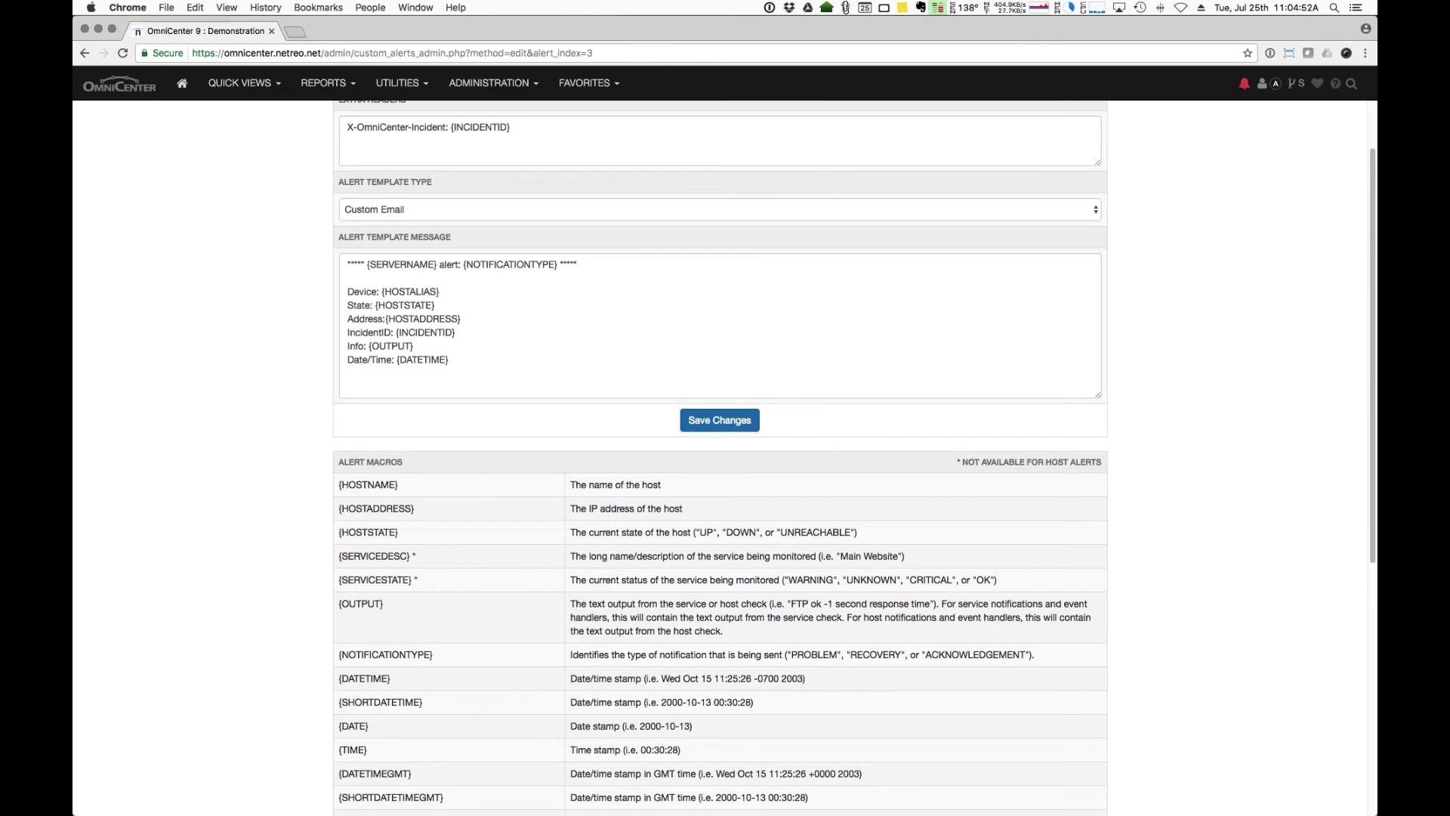
{"action": "scroll", "coordinate": [720, 453], "scroll_direction": "up", "scroll_amount": 1}
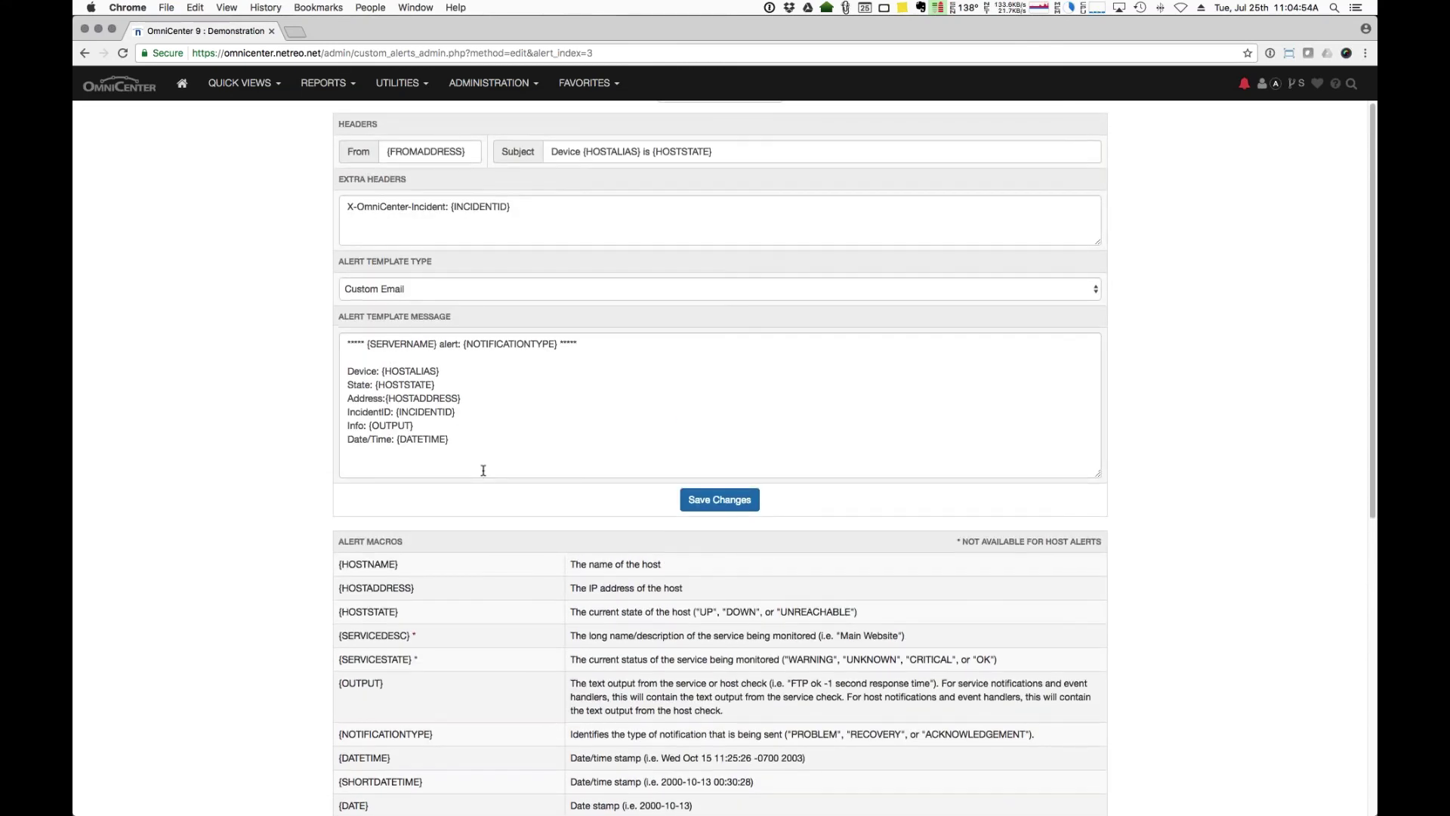
{"action": "scroll", "coordinate": [482, 461], "scroll_direction": "up", "scroll_amount": 1}
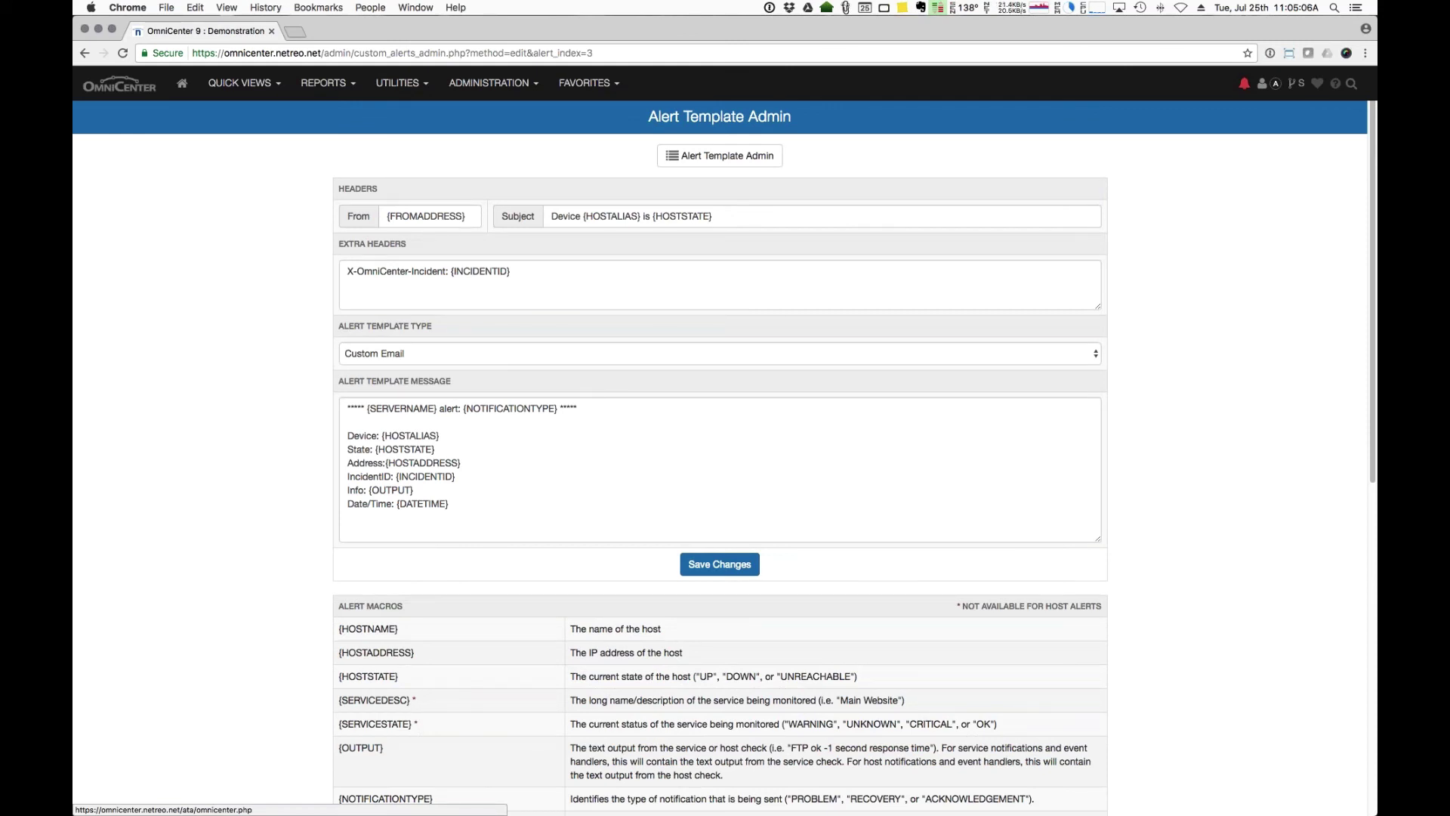
{"action": "left_click", "coordinate": [182, 83]}
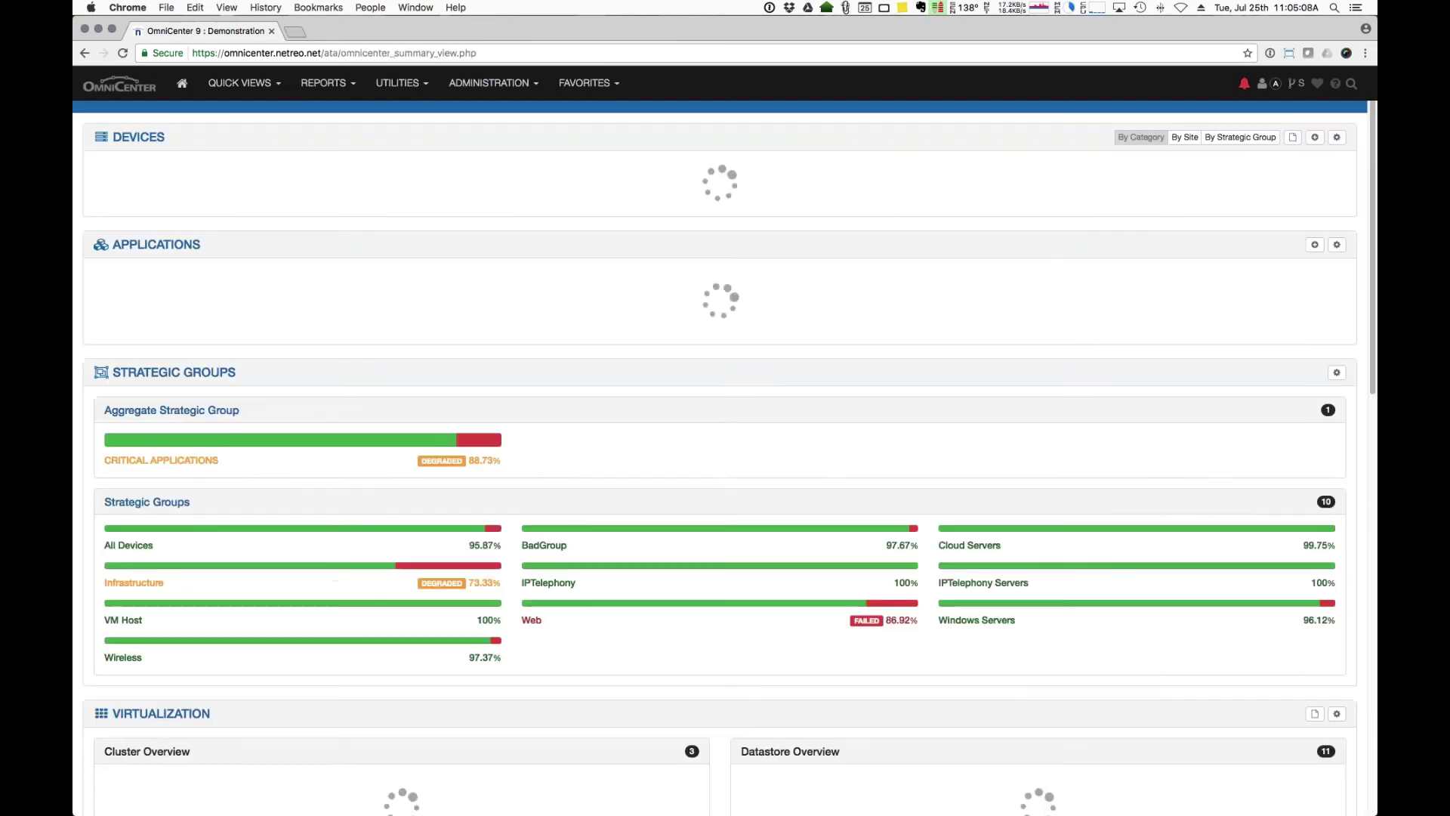